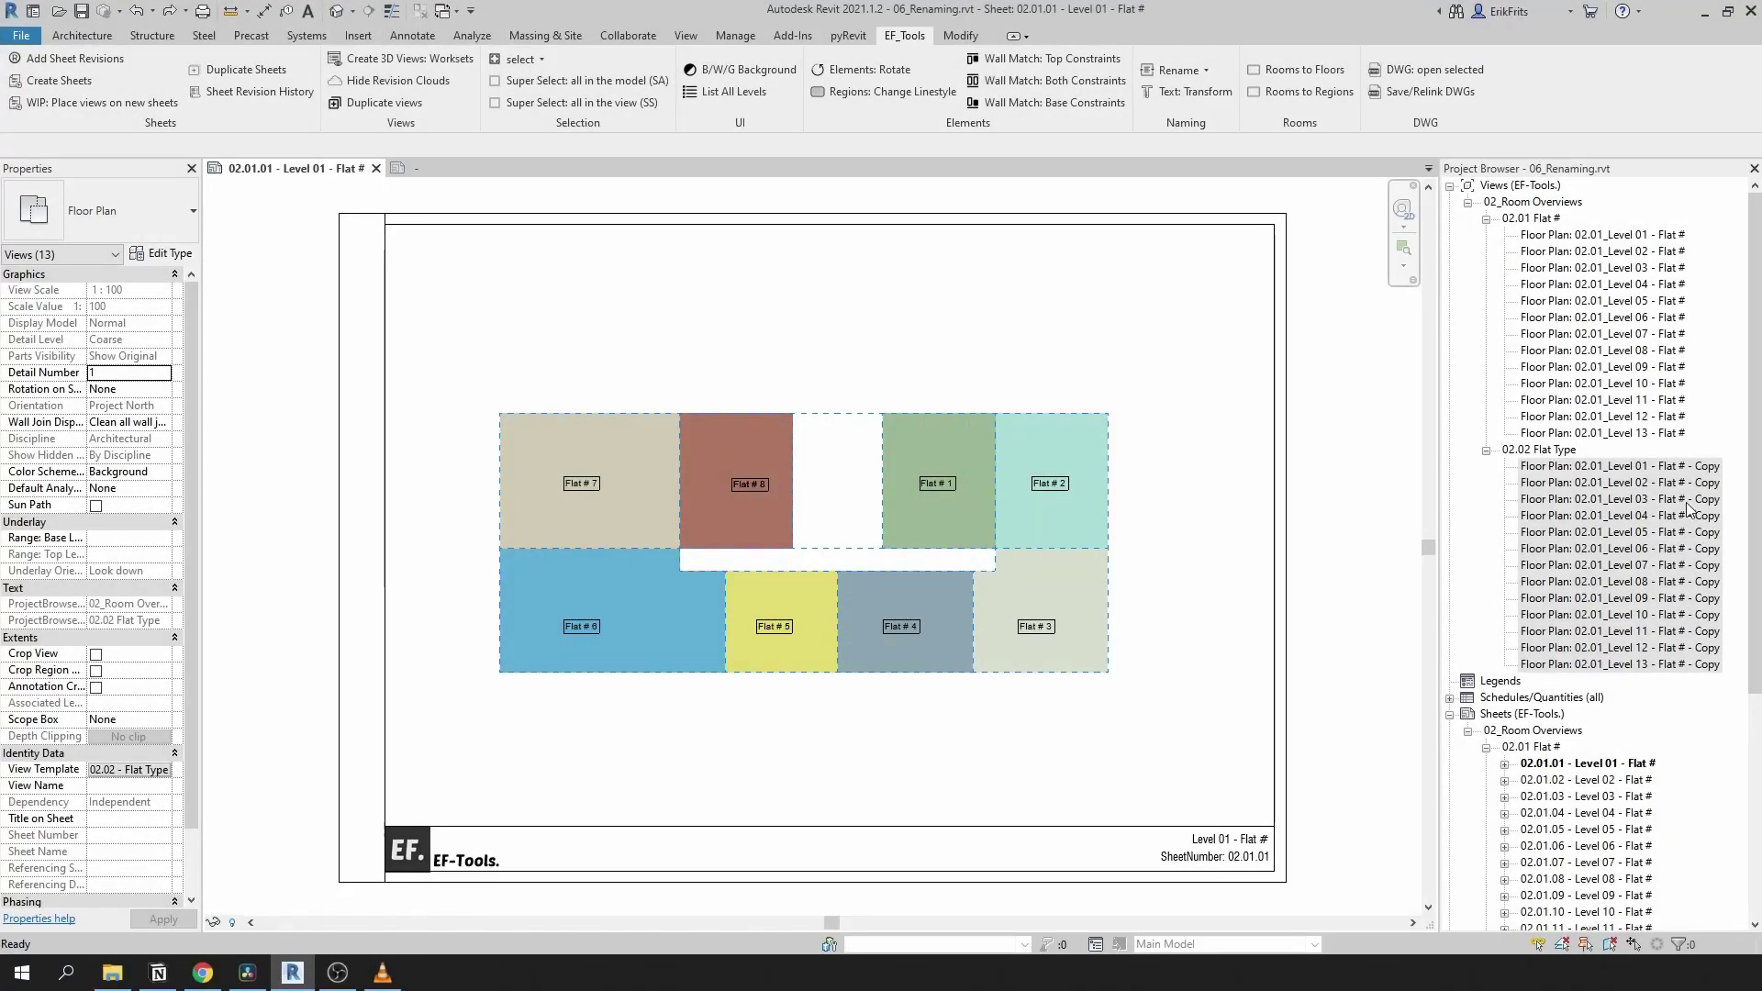
- Replace '# - Copy' with 'Types' in the names of the 13 selected copied Flat views
click(1670, 466)
shift+click(1671, 664)
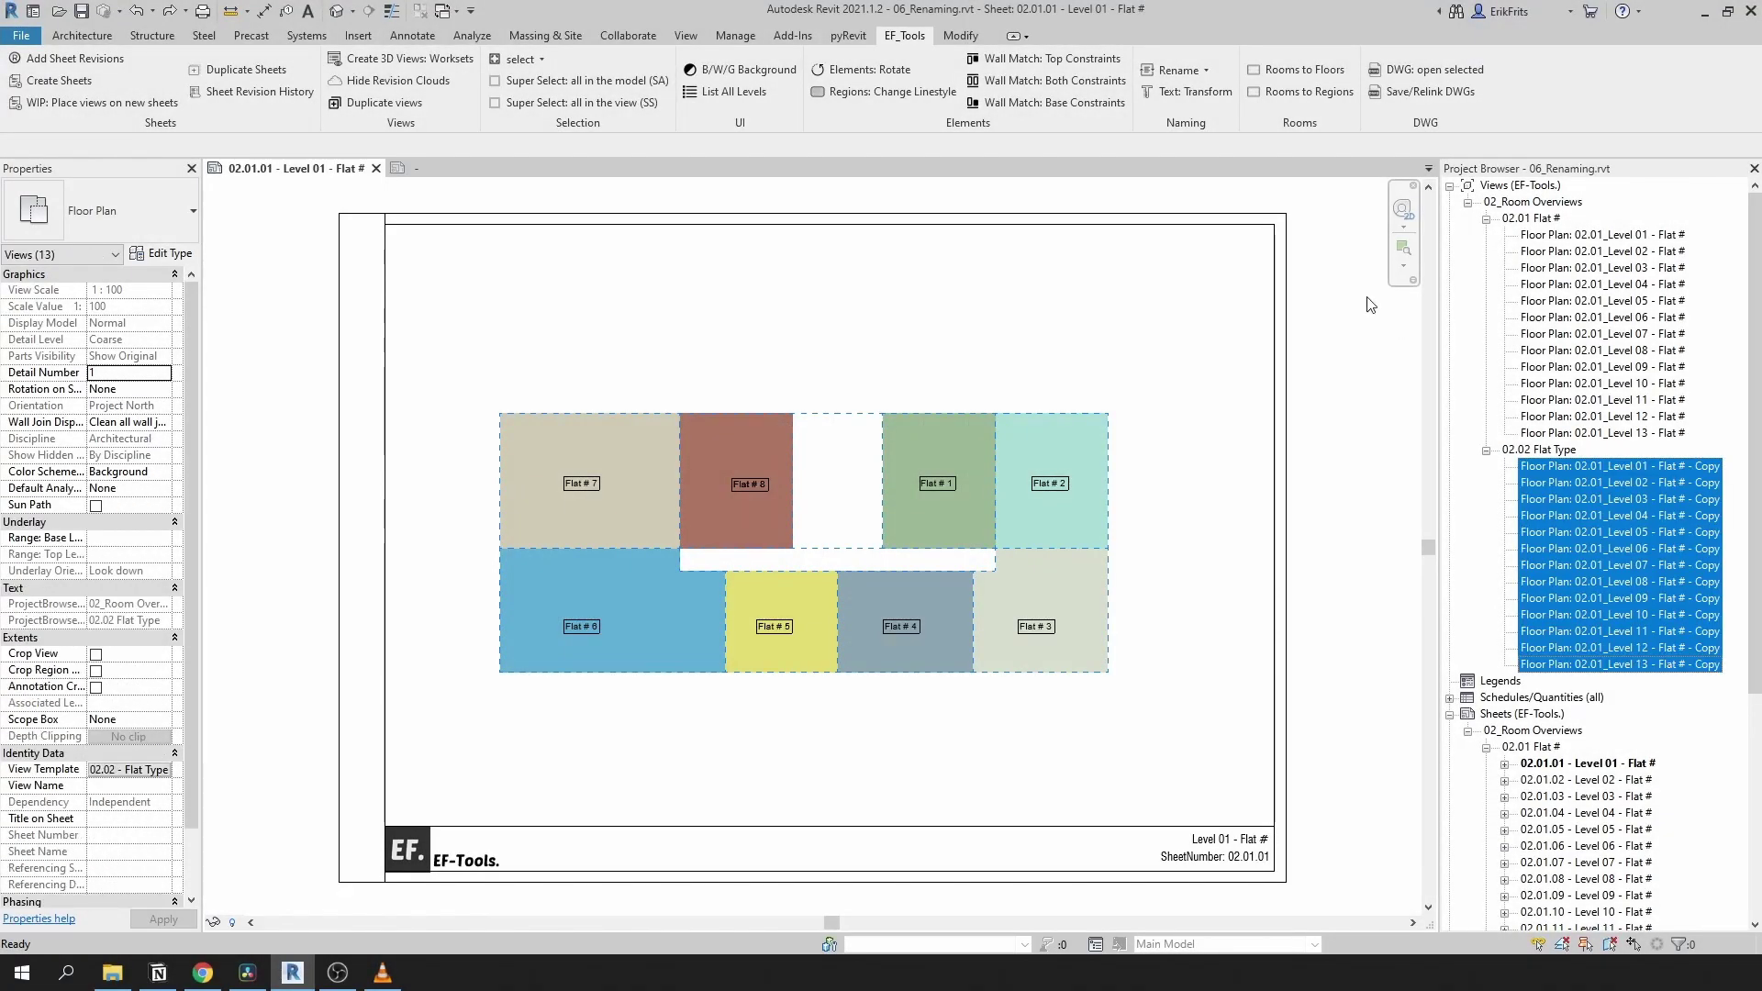
click(1205, 72)
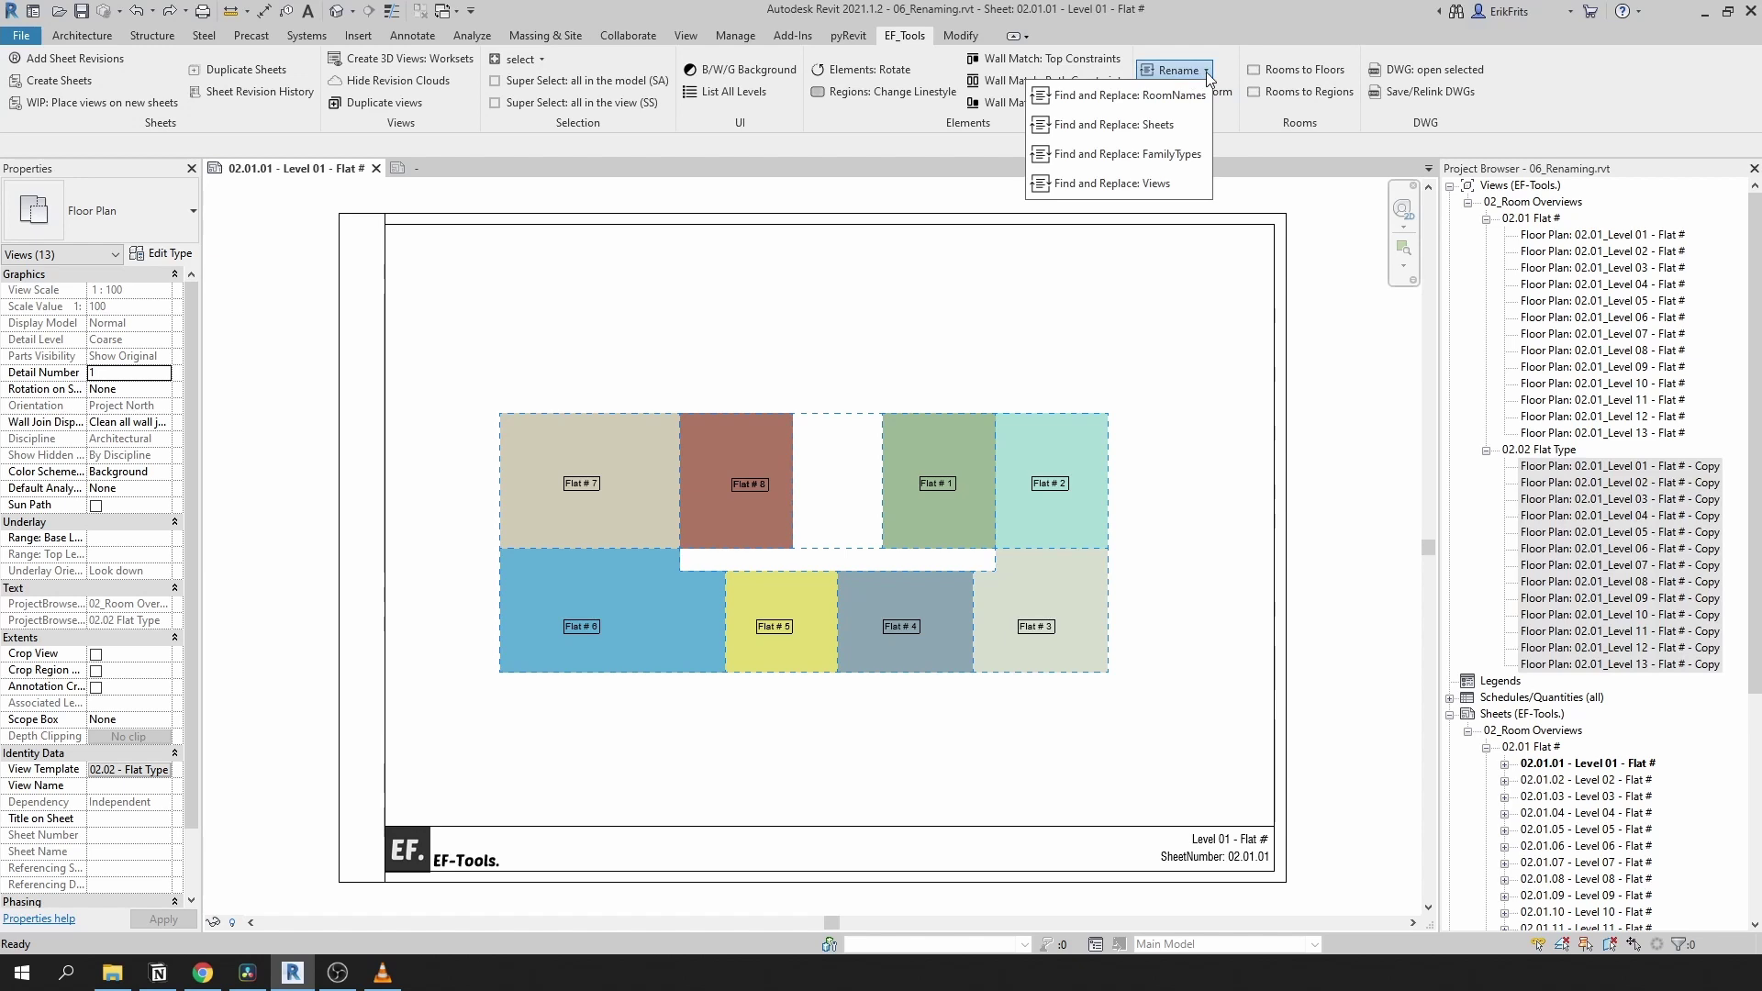
click(1178, 184)
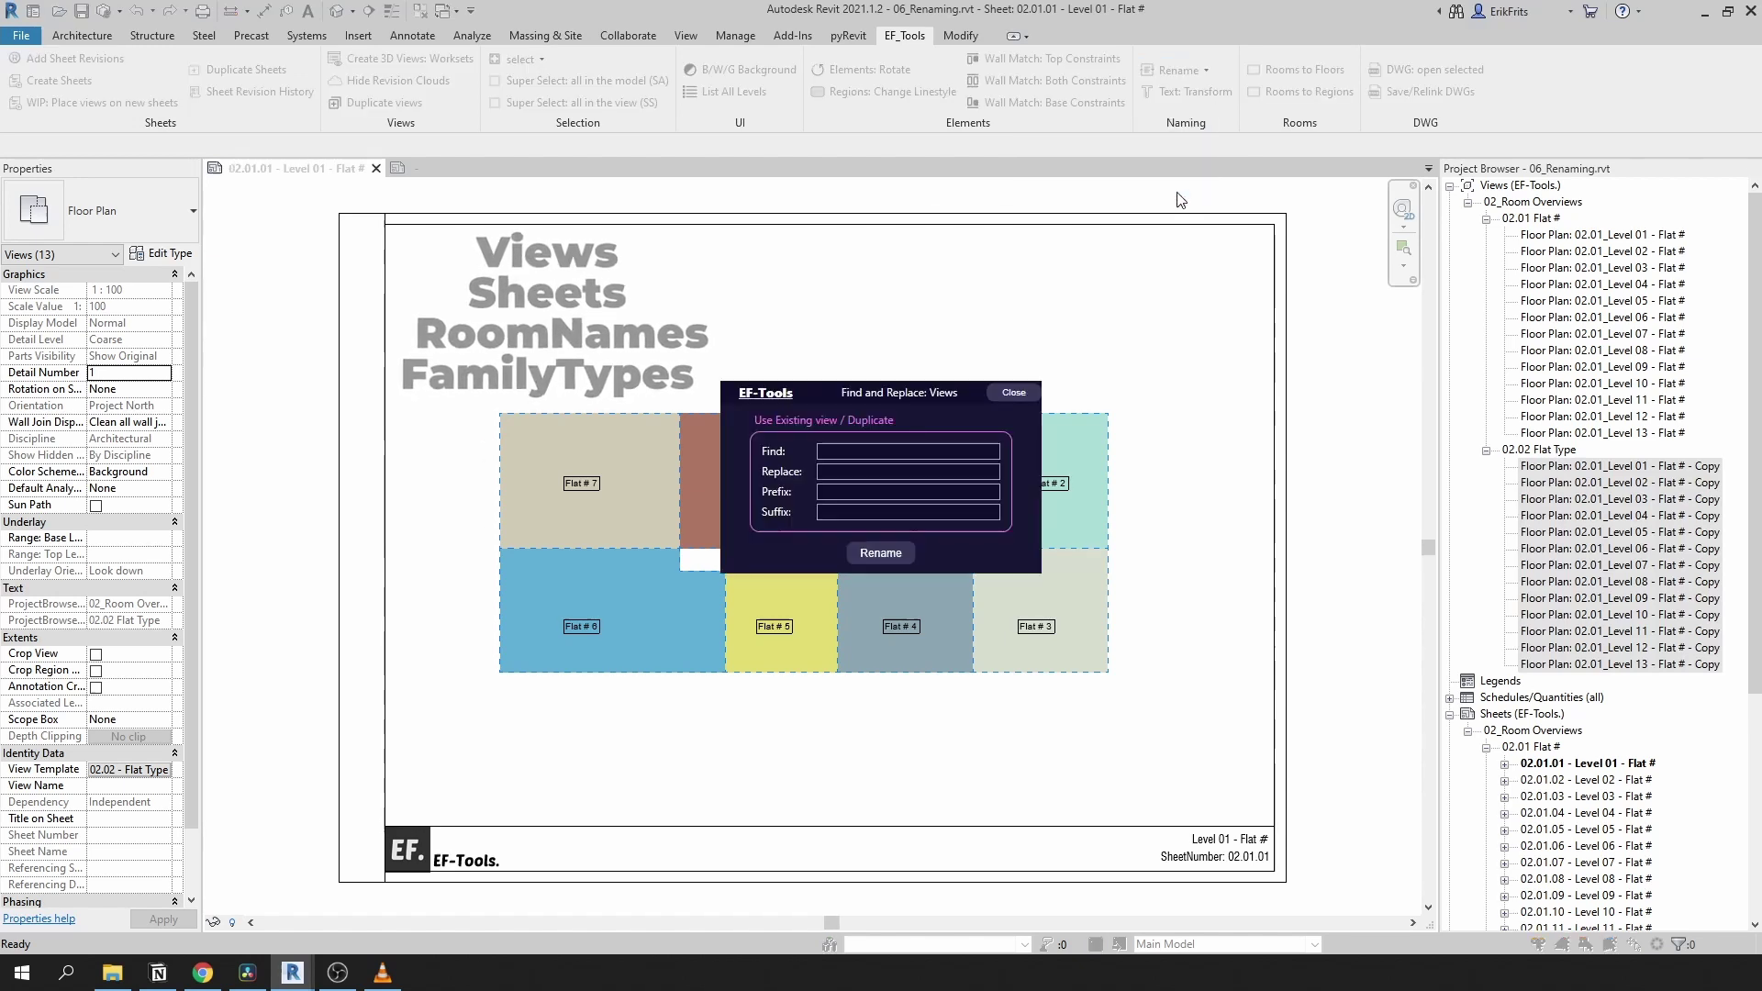
click(934, 453)
text(#)
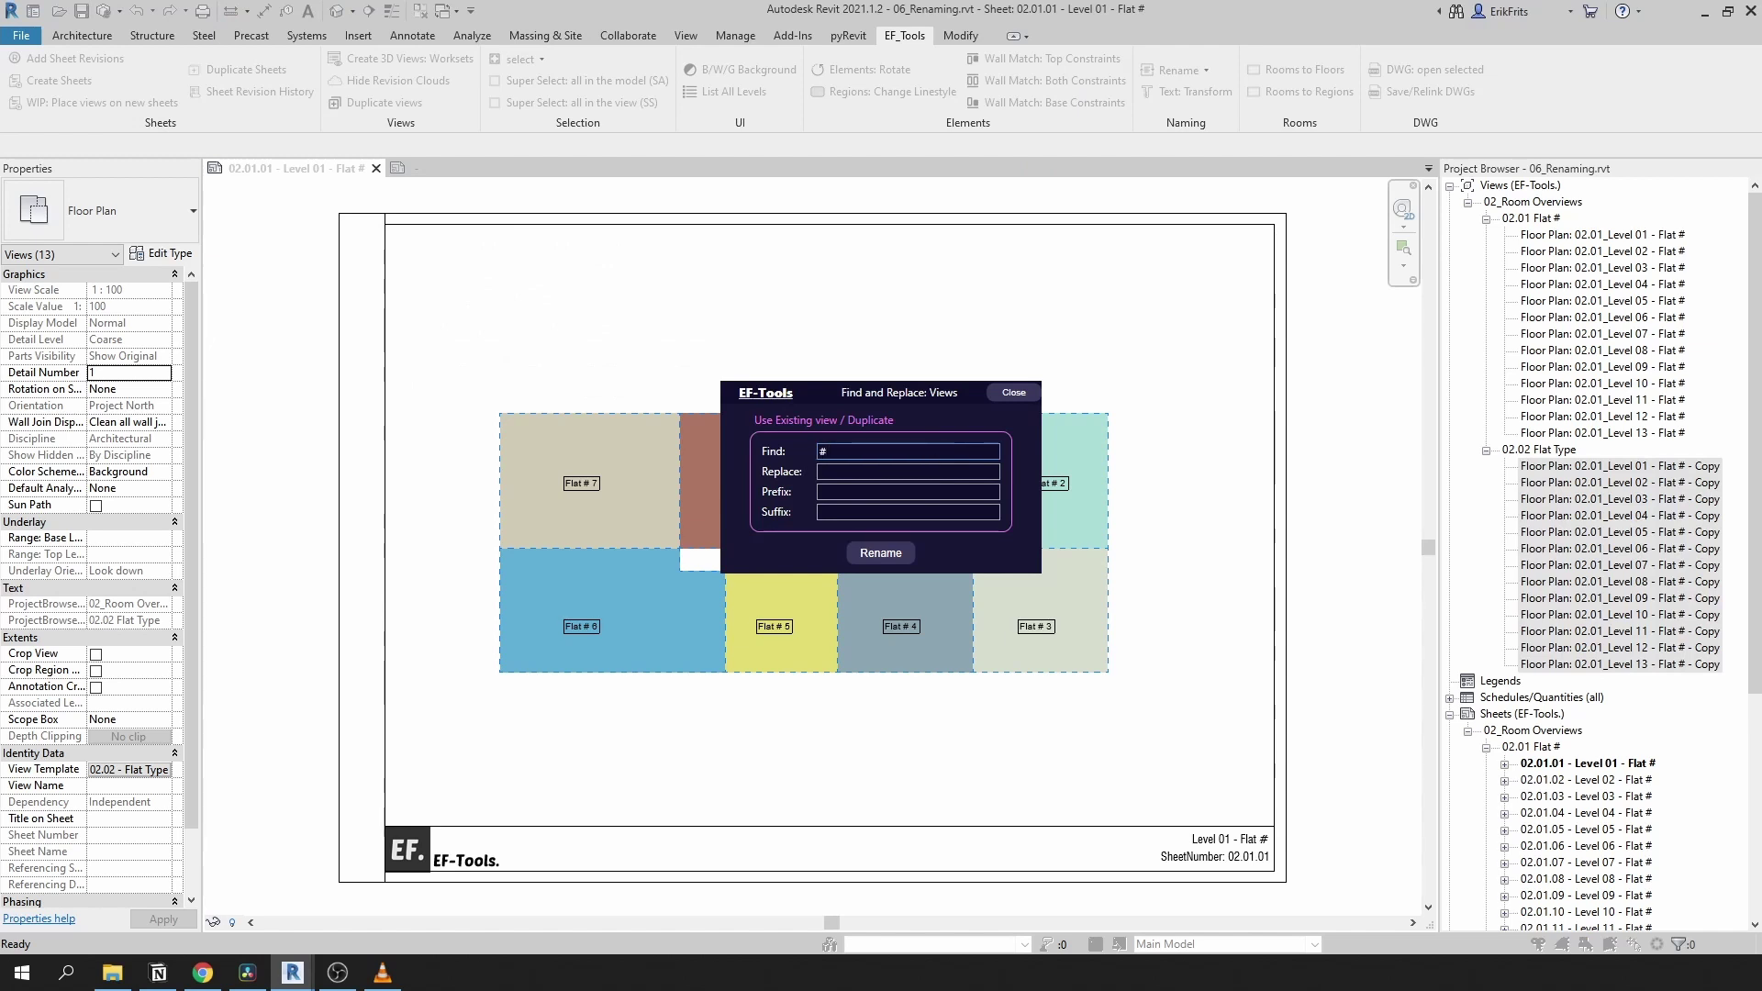
text( - Copy)
key(Tab)
text(Types)
click(894, 550)
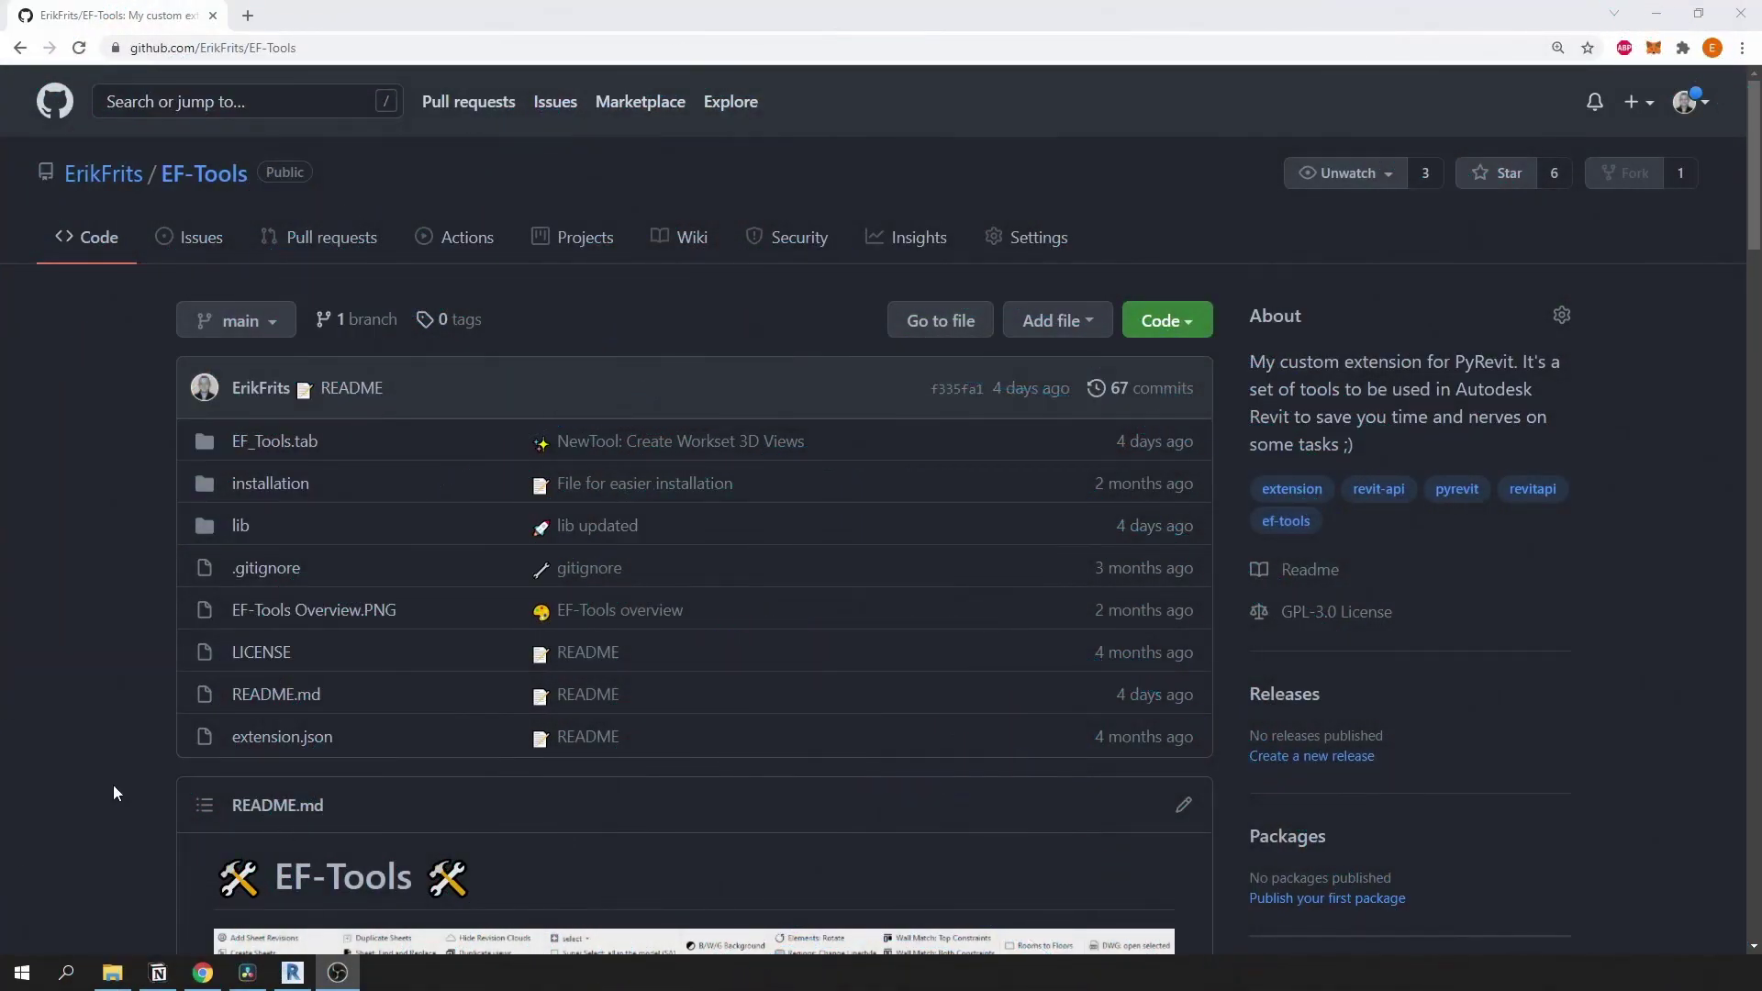
- Scroll the EF-Tools GitHub page down to the README's Revit Versions and Release v1.0 sections
scroll(105, 714, down, 1)
scroll(102, 713, down, 7)
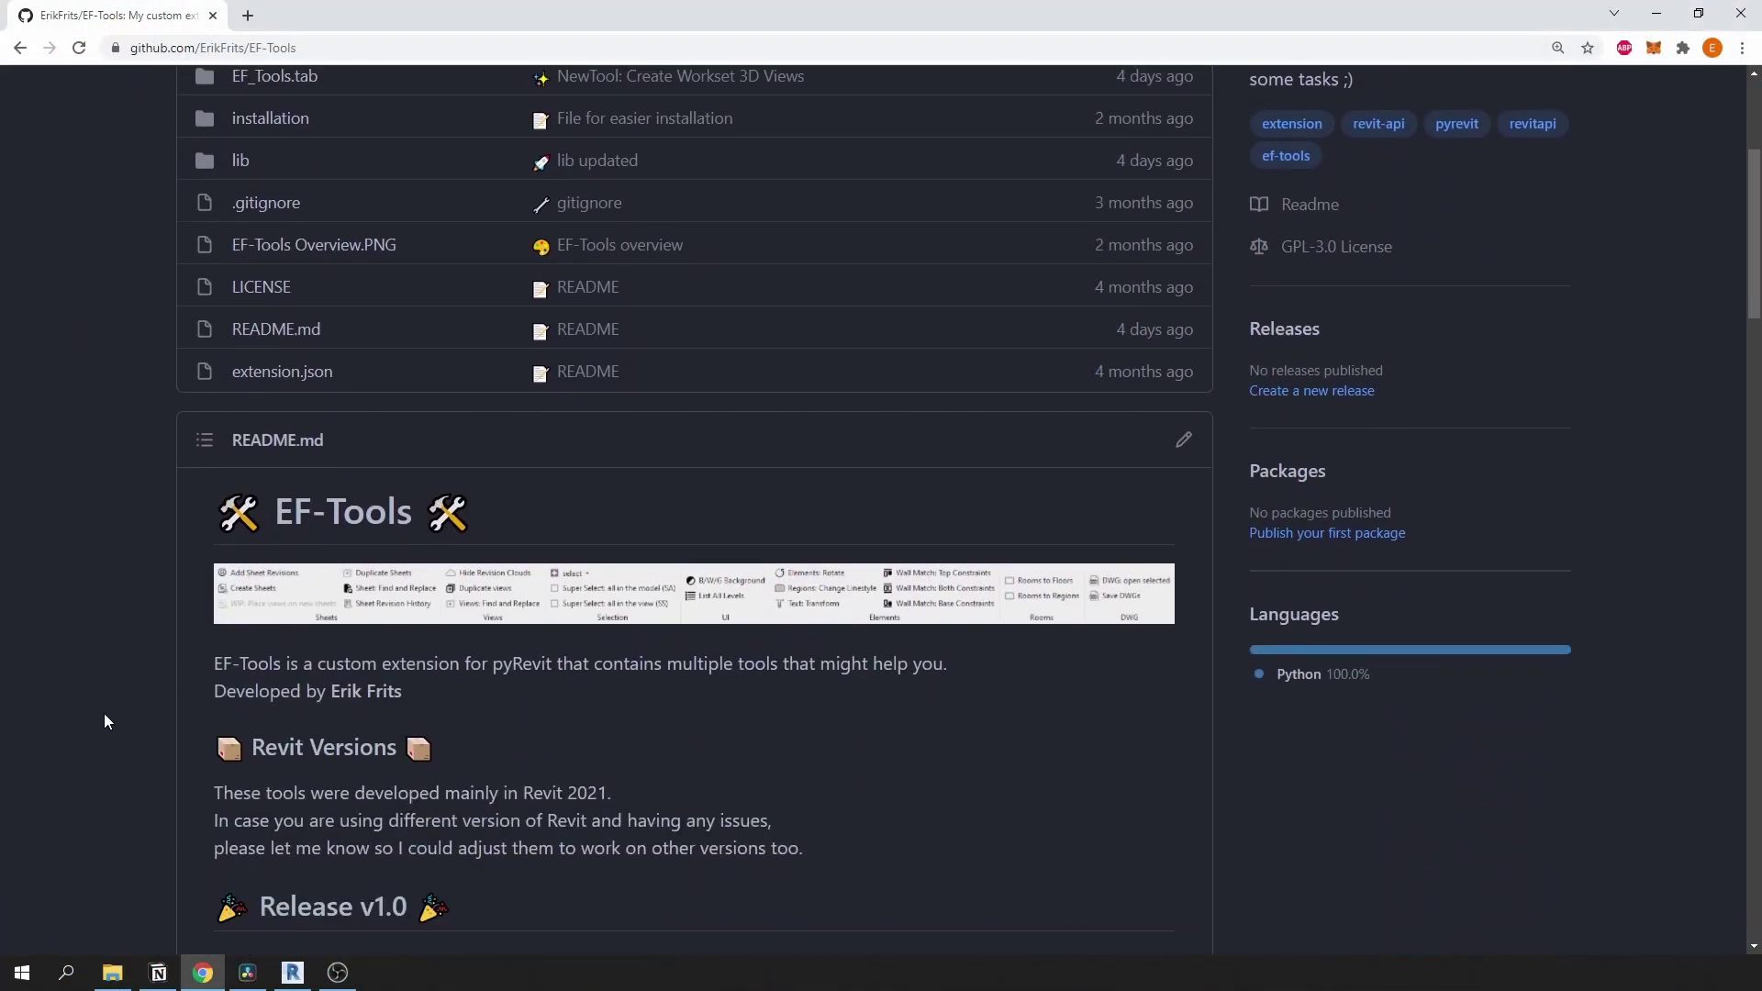
scroll(95, 714, down, 1)
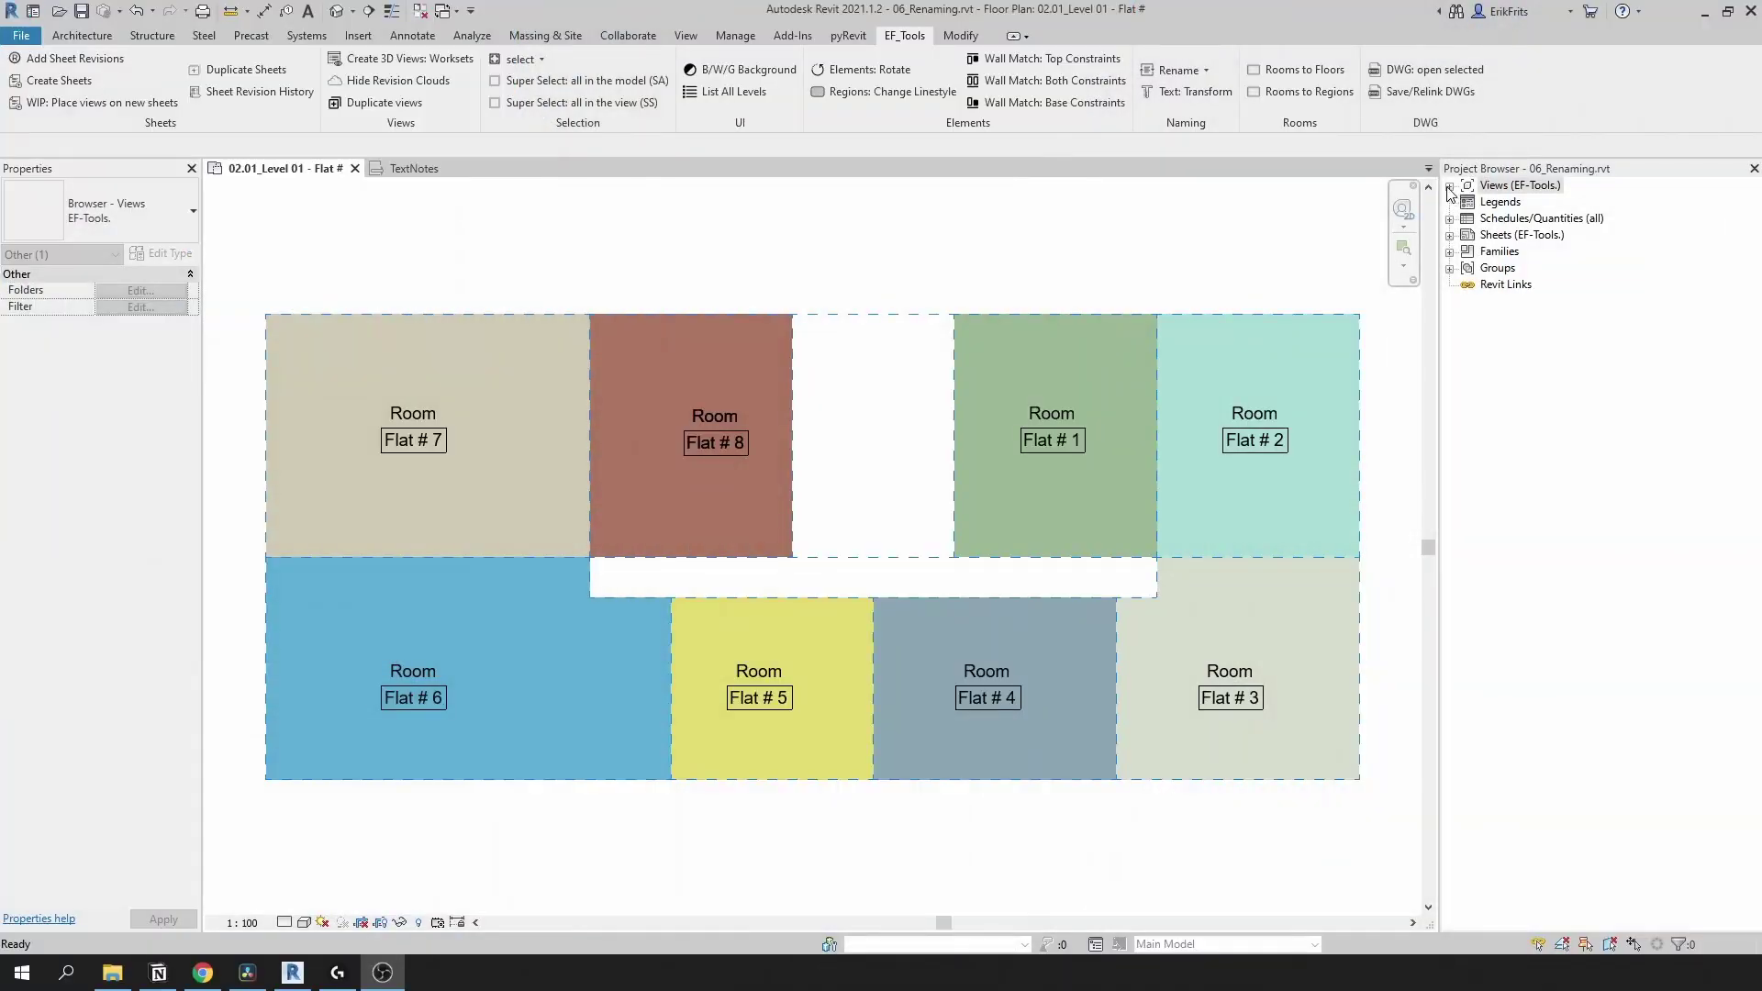
- Expand the 02.02 Flat Type view and sheet groups in the Project Browser
click(1450, 187)
click(1469, 204)
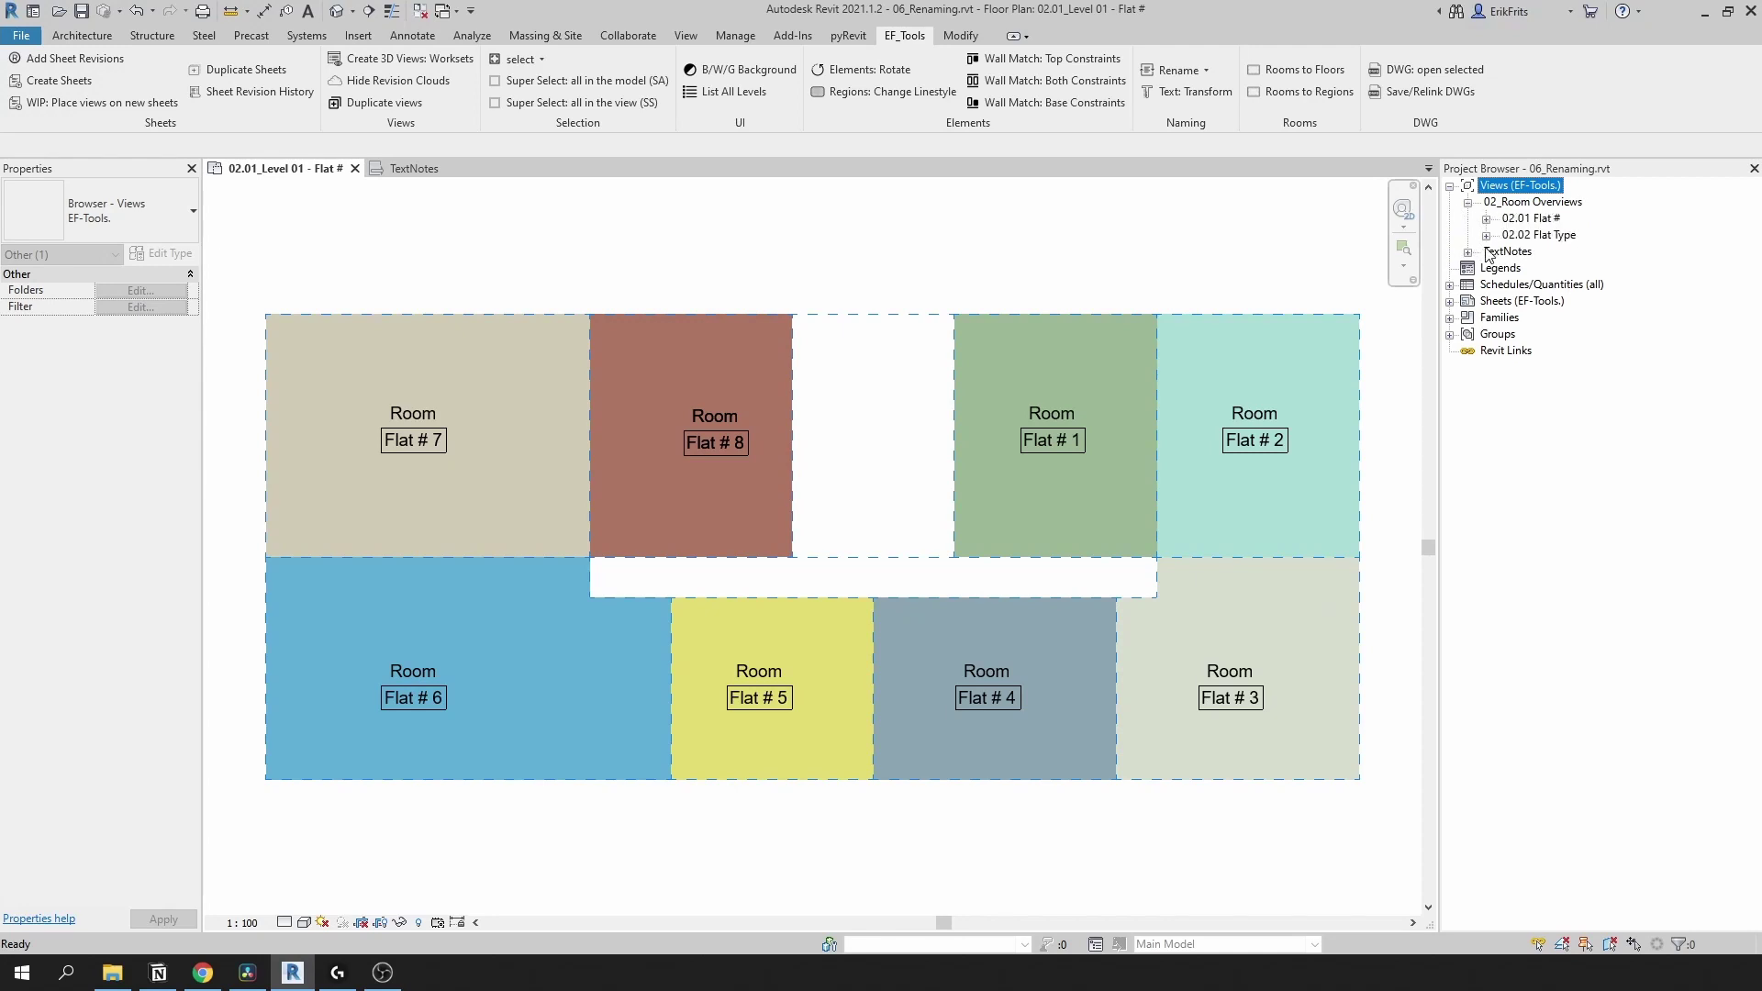
click(1486, 237)
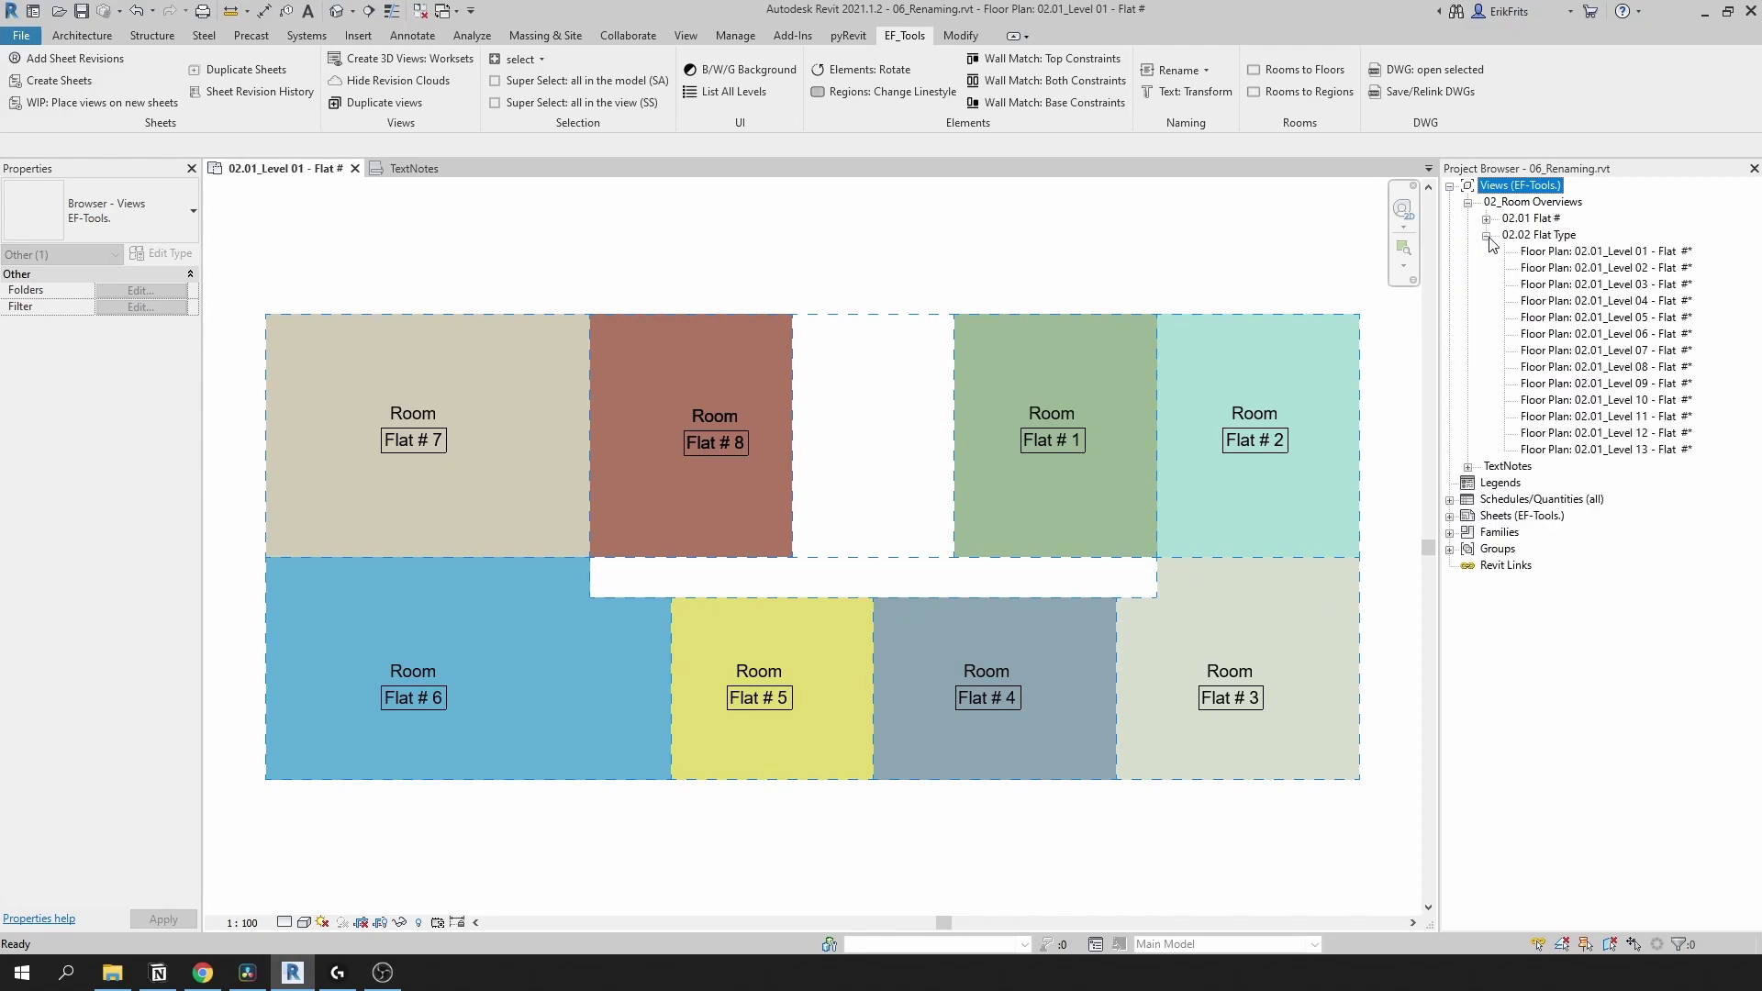
click(1449, 517)
click(1485, 566)
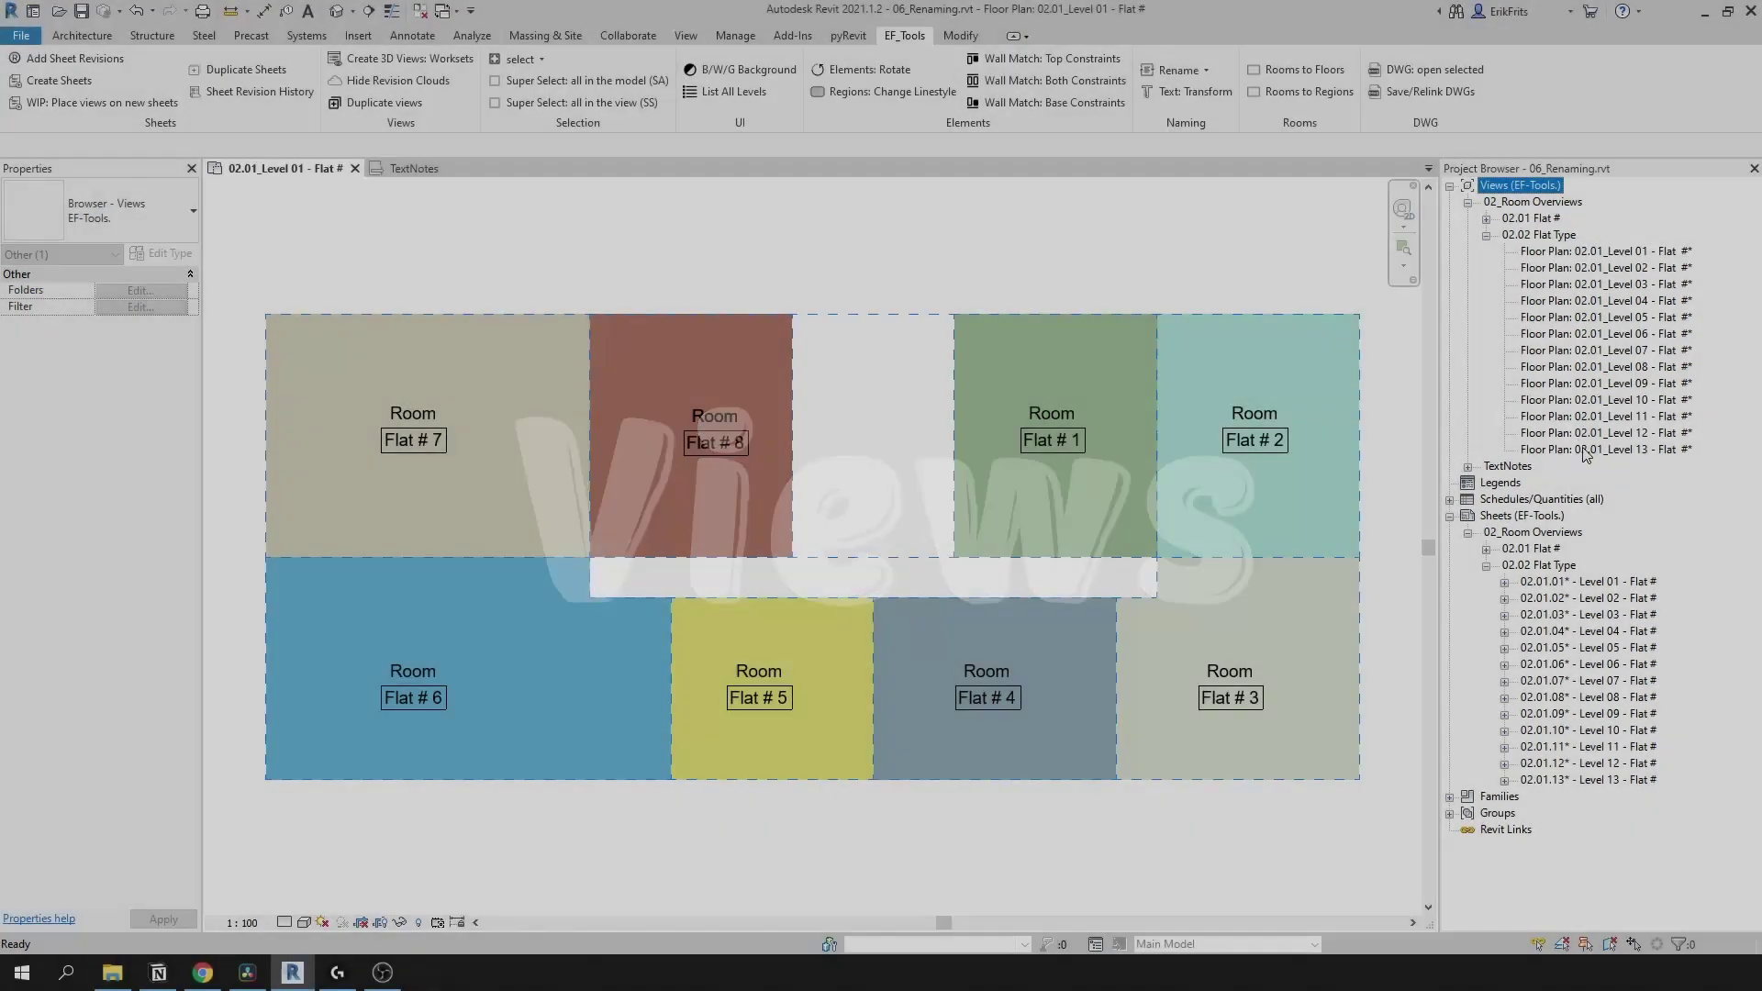
- Replace '#' with 'Type' in the names of the 13 Level 01–13 Flat views
click(1564, 449)
shift+click(1607, 252)
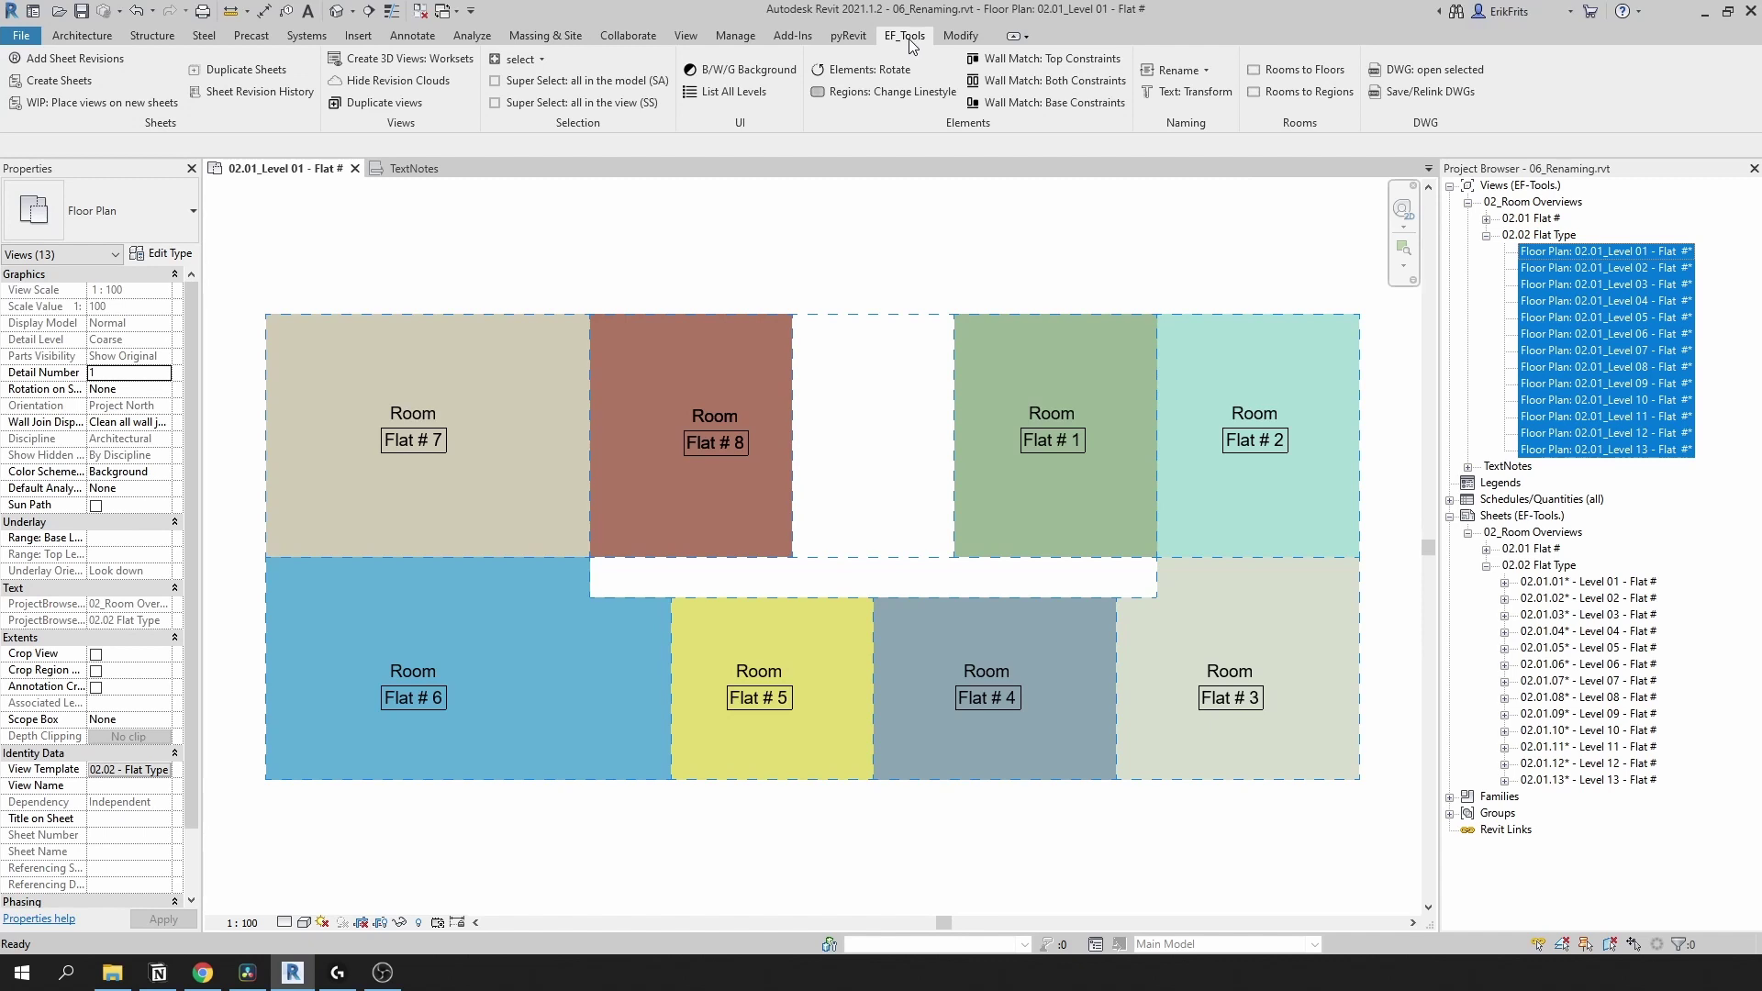
click(1199, 72)
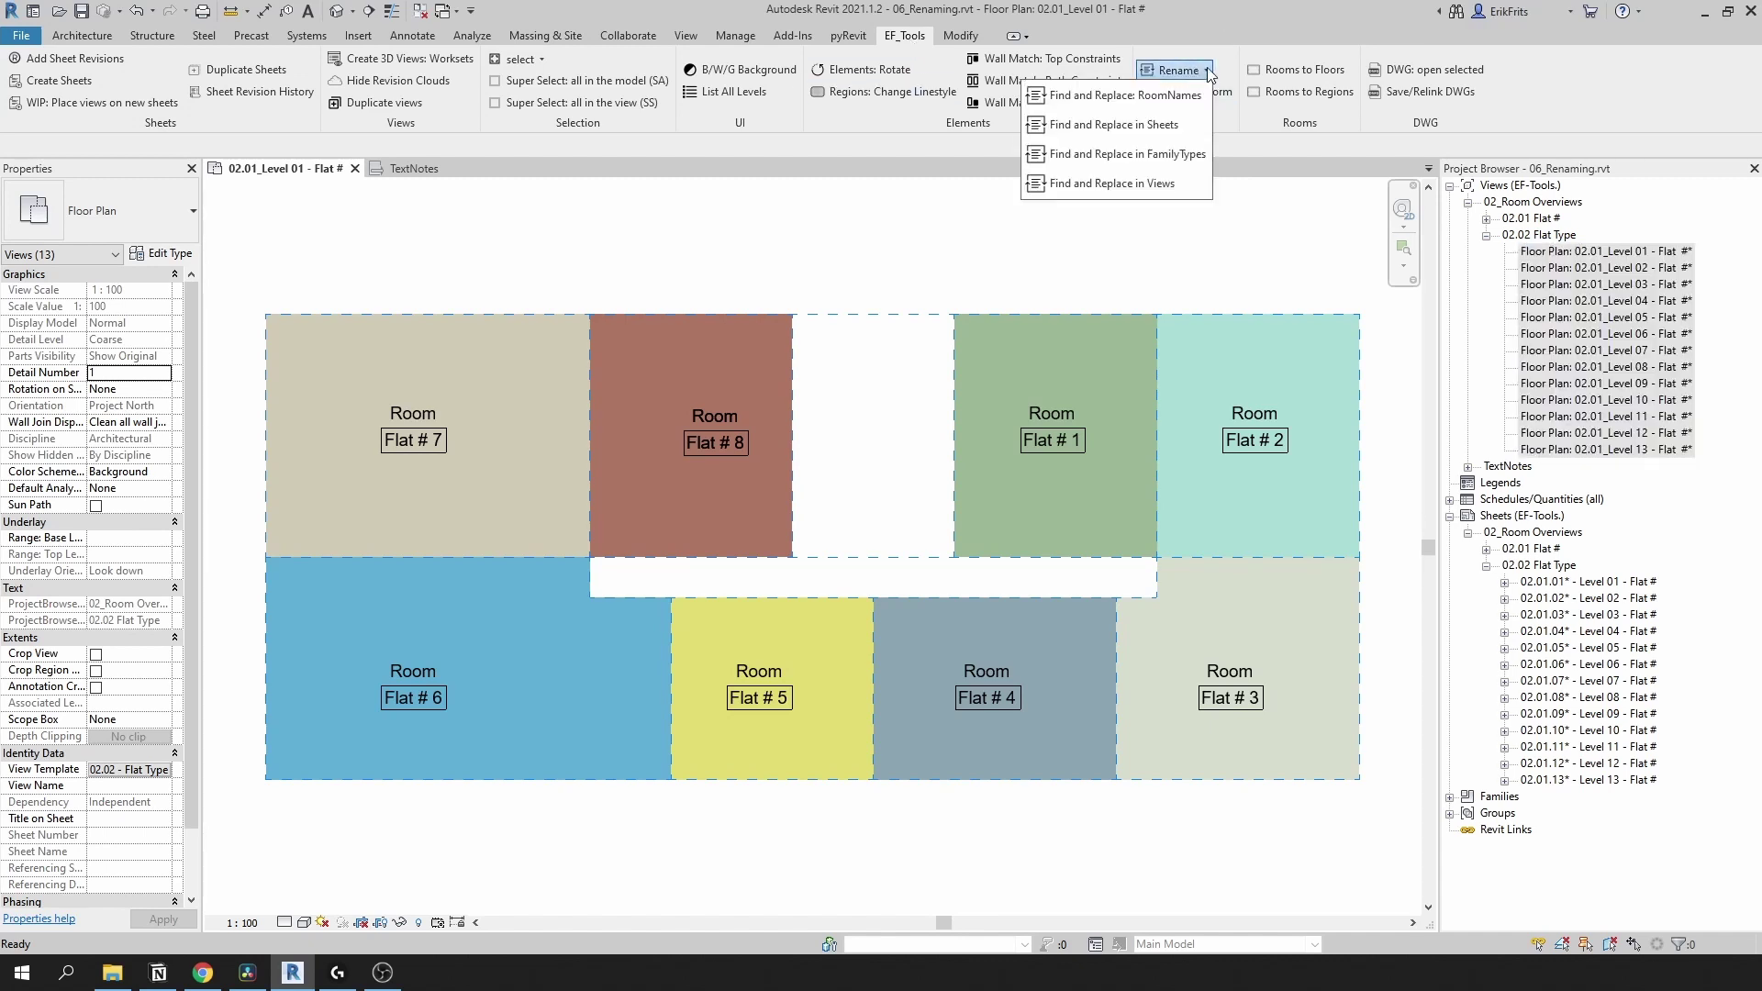
click(1123, 185)
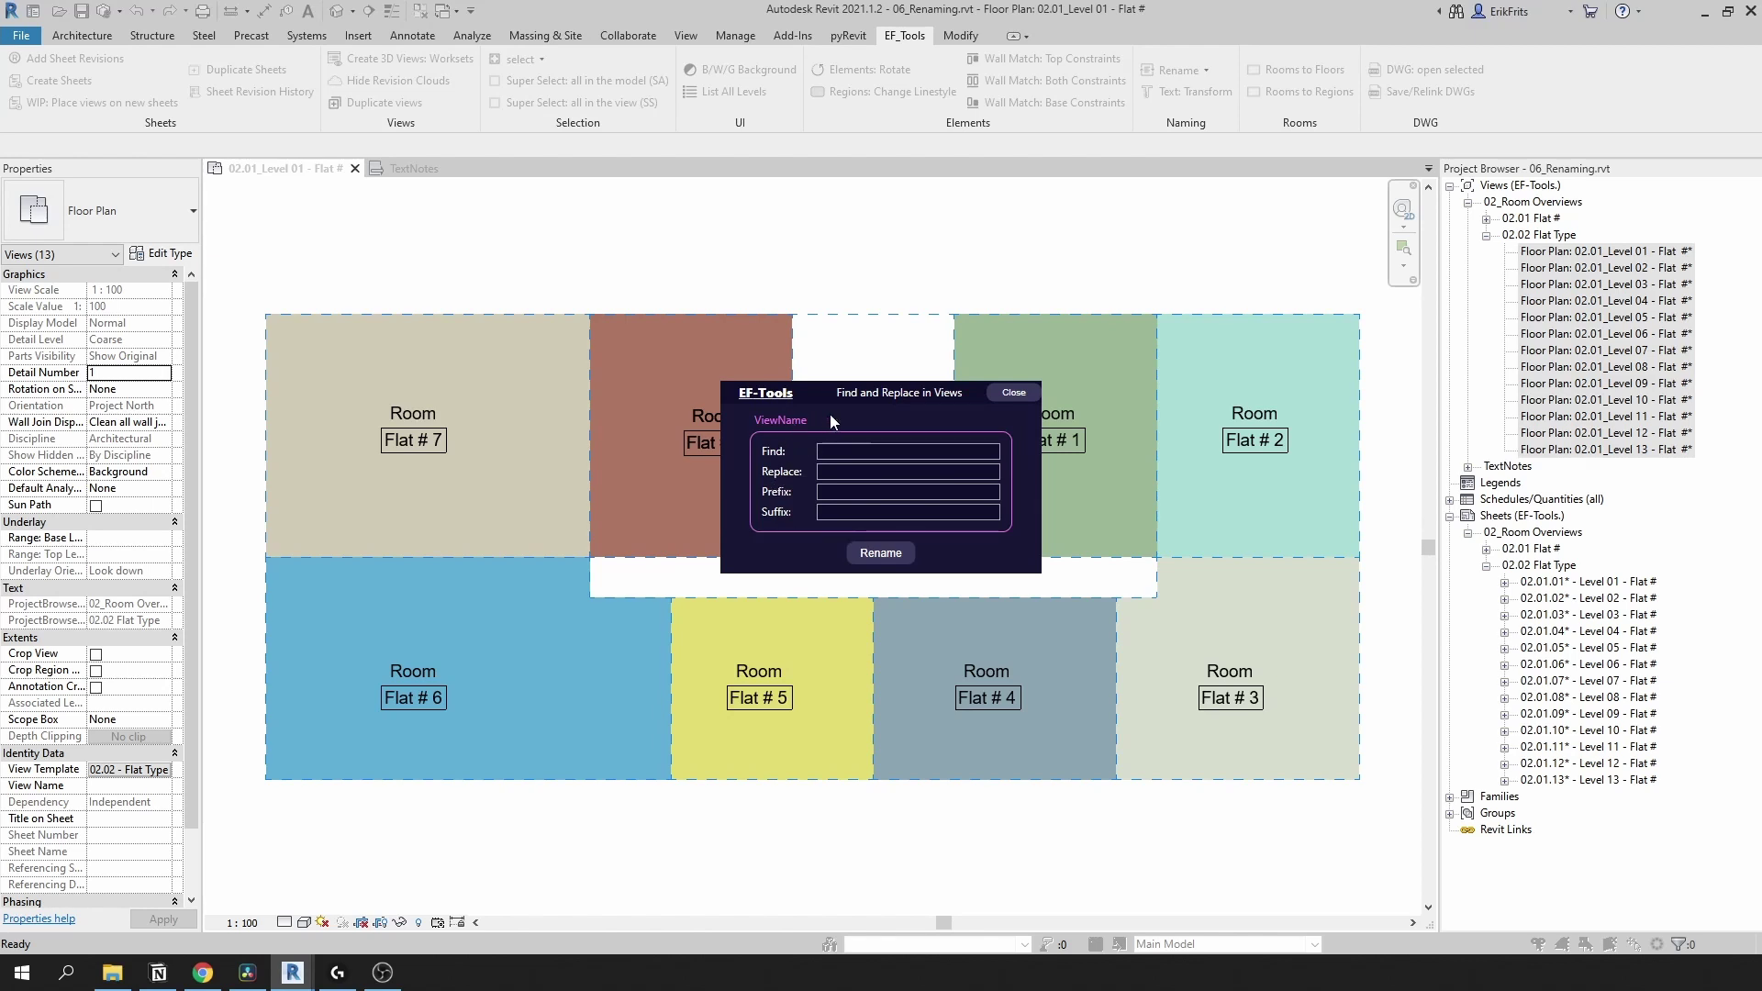
click(853, 451)
text(#*)
key(Tab)
click(889, 560)
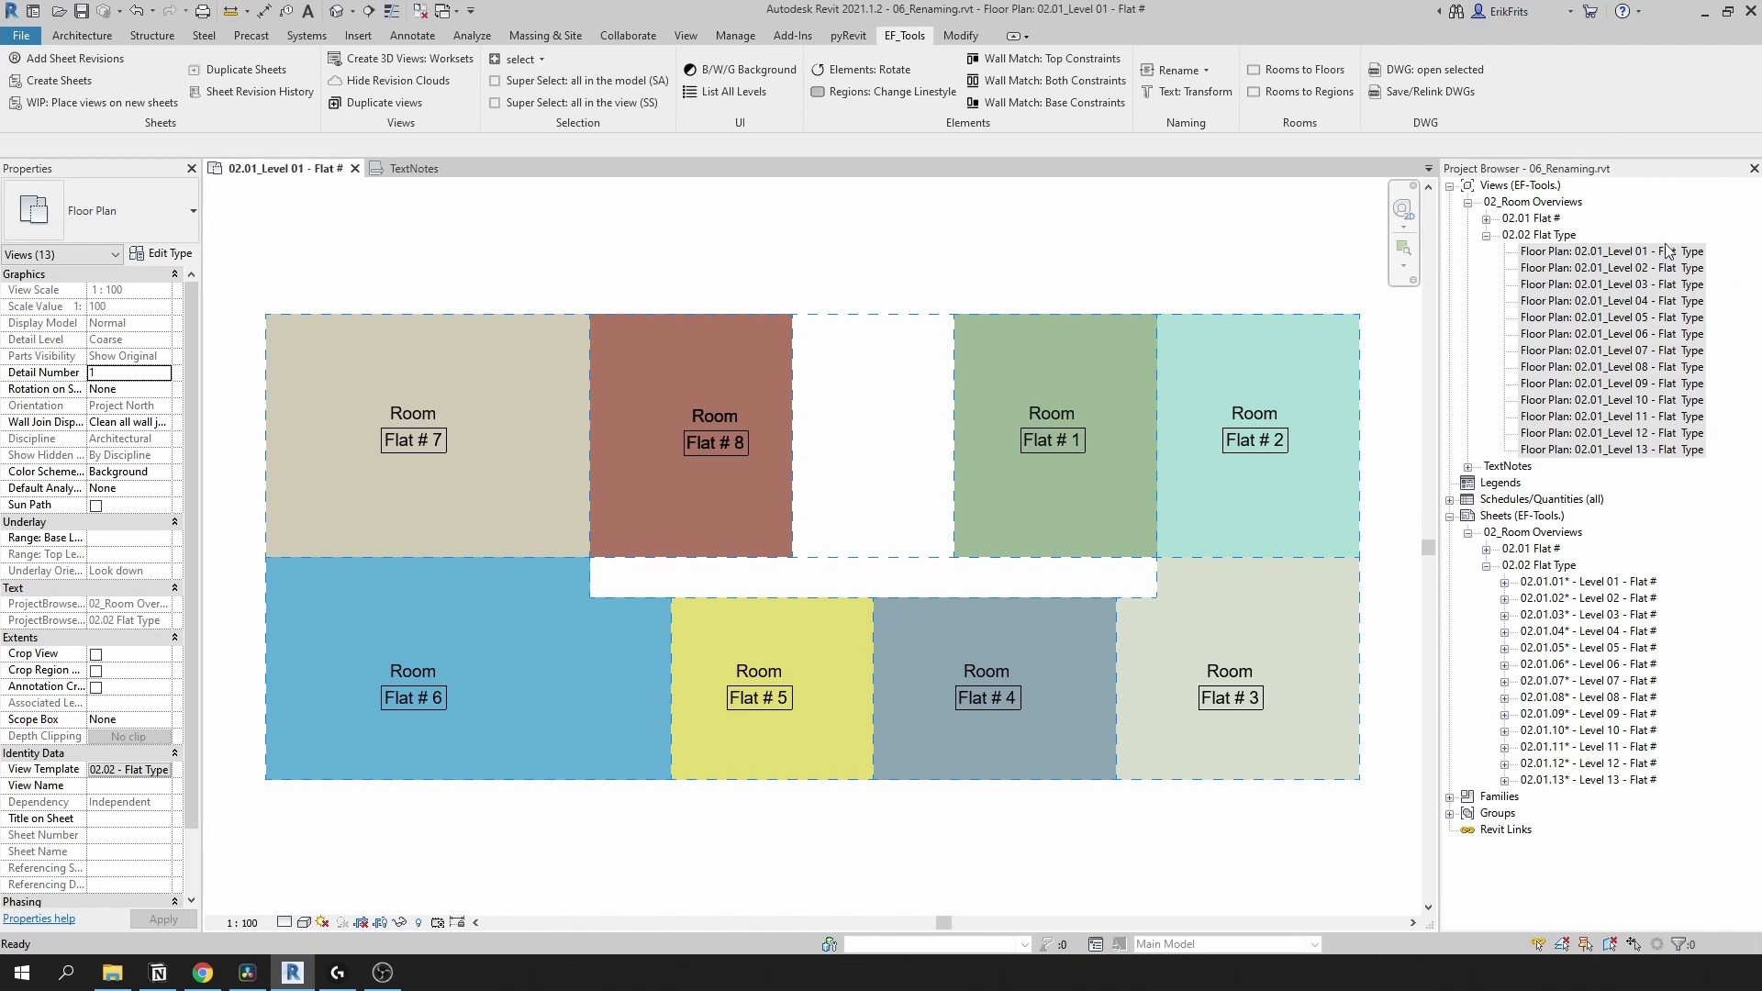
- Change the prefix of the 13 Flat Type view names from 02.01 to 02.02
click(1611, 450)
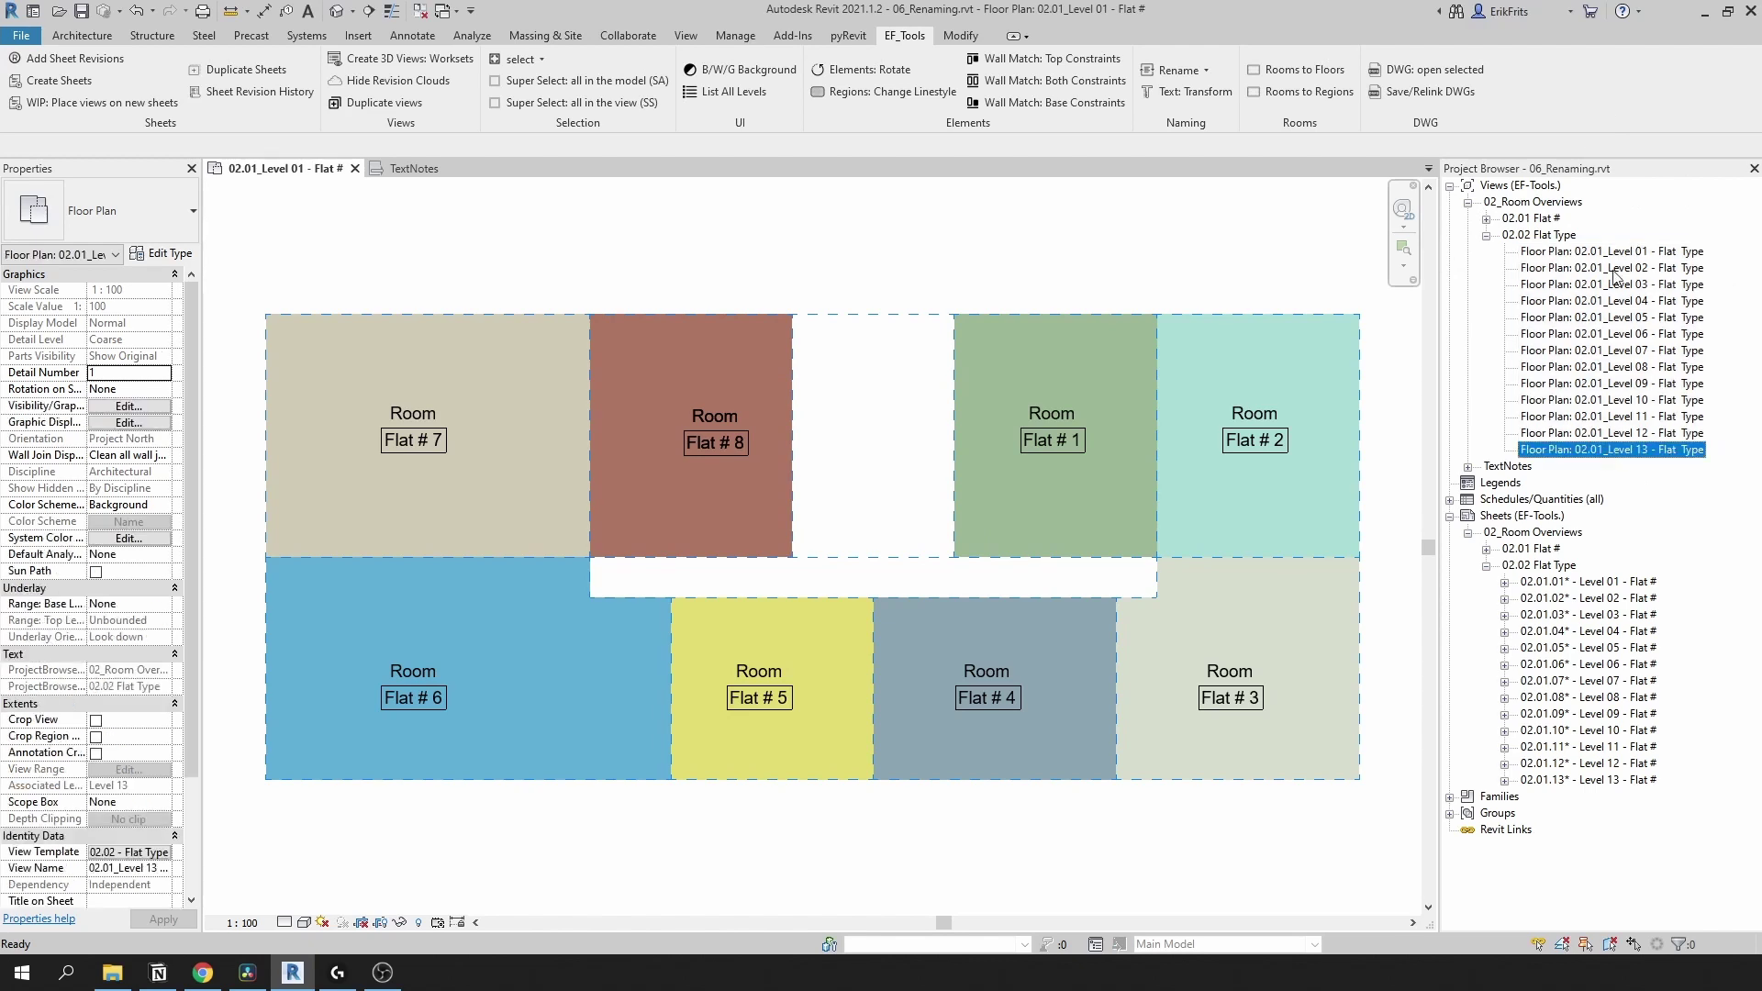
shift+click(1605, 253)
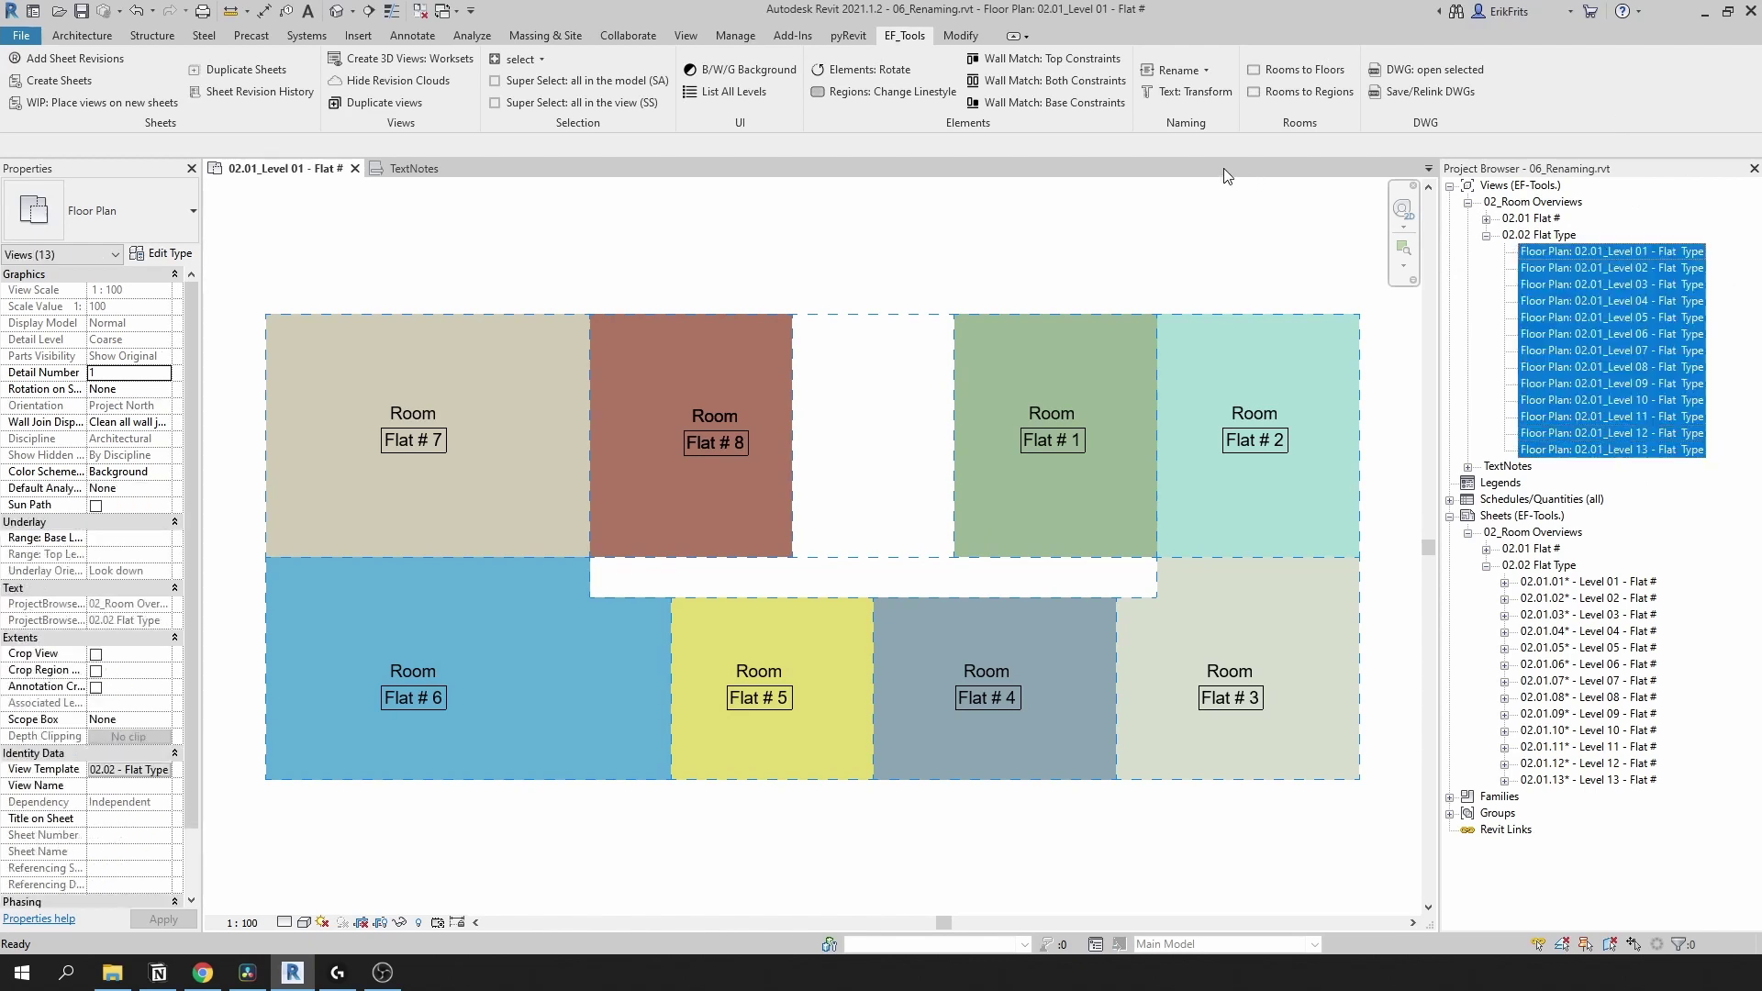
click(1177, 70)
click(1183, 198)
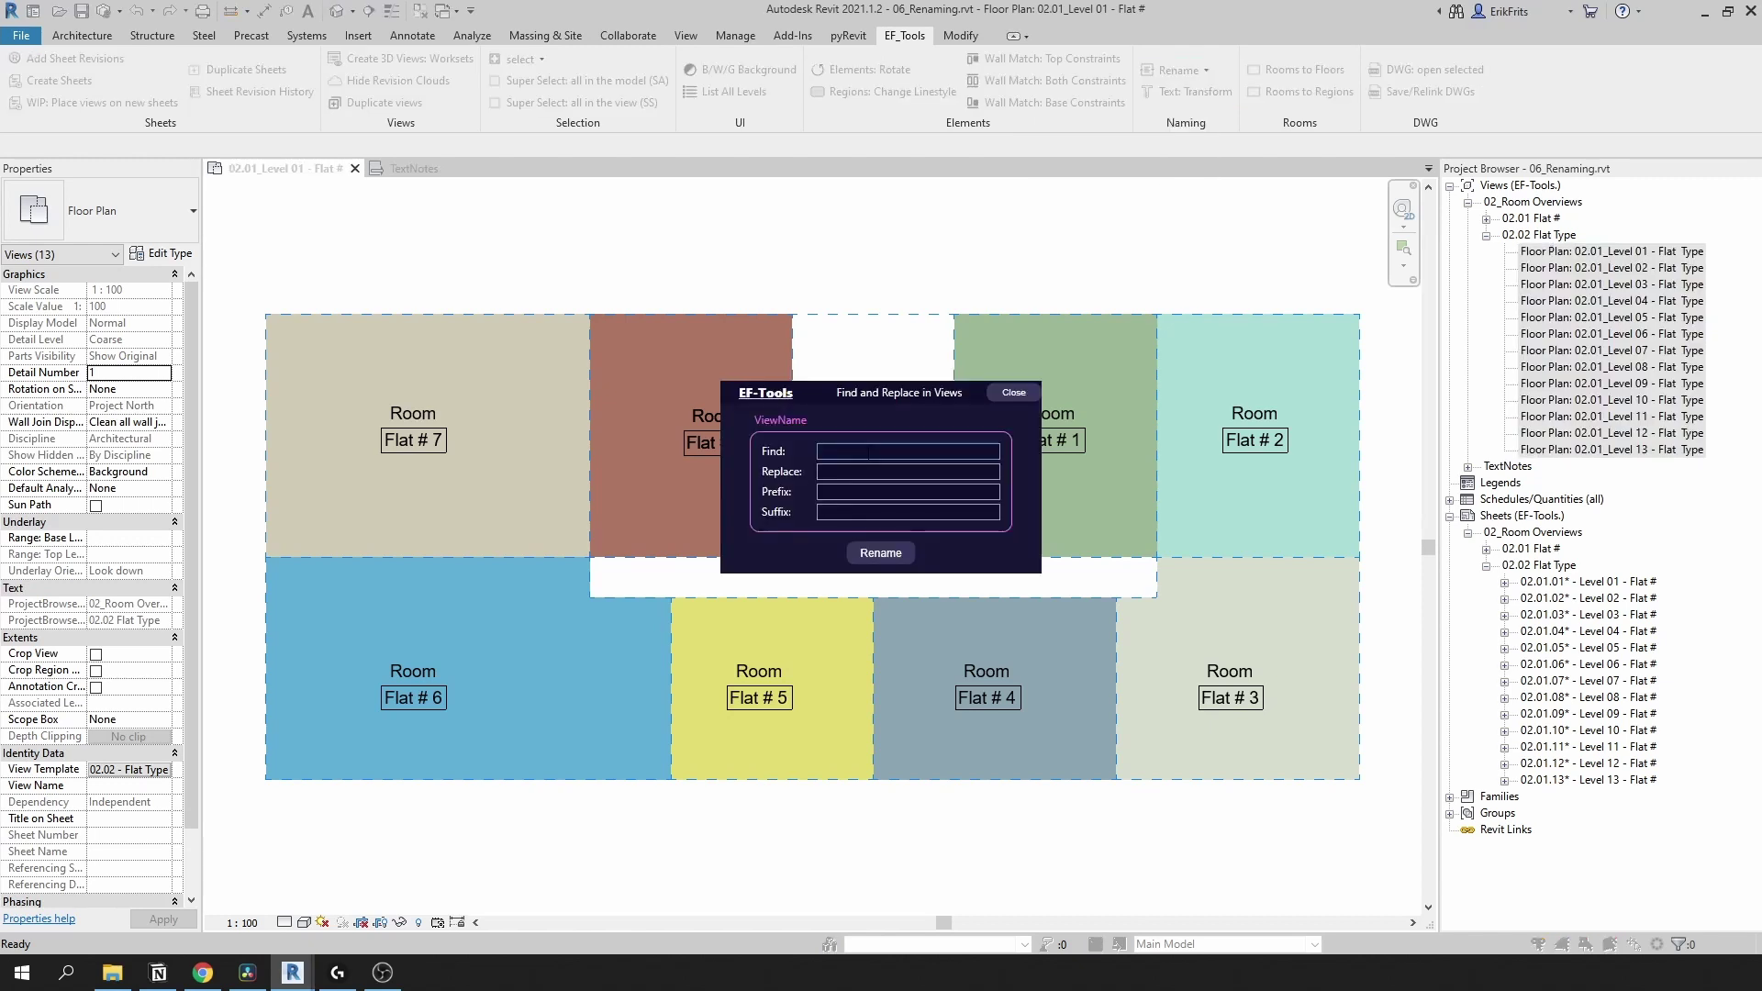
text(02.01)
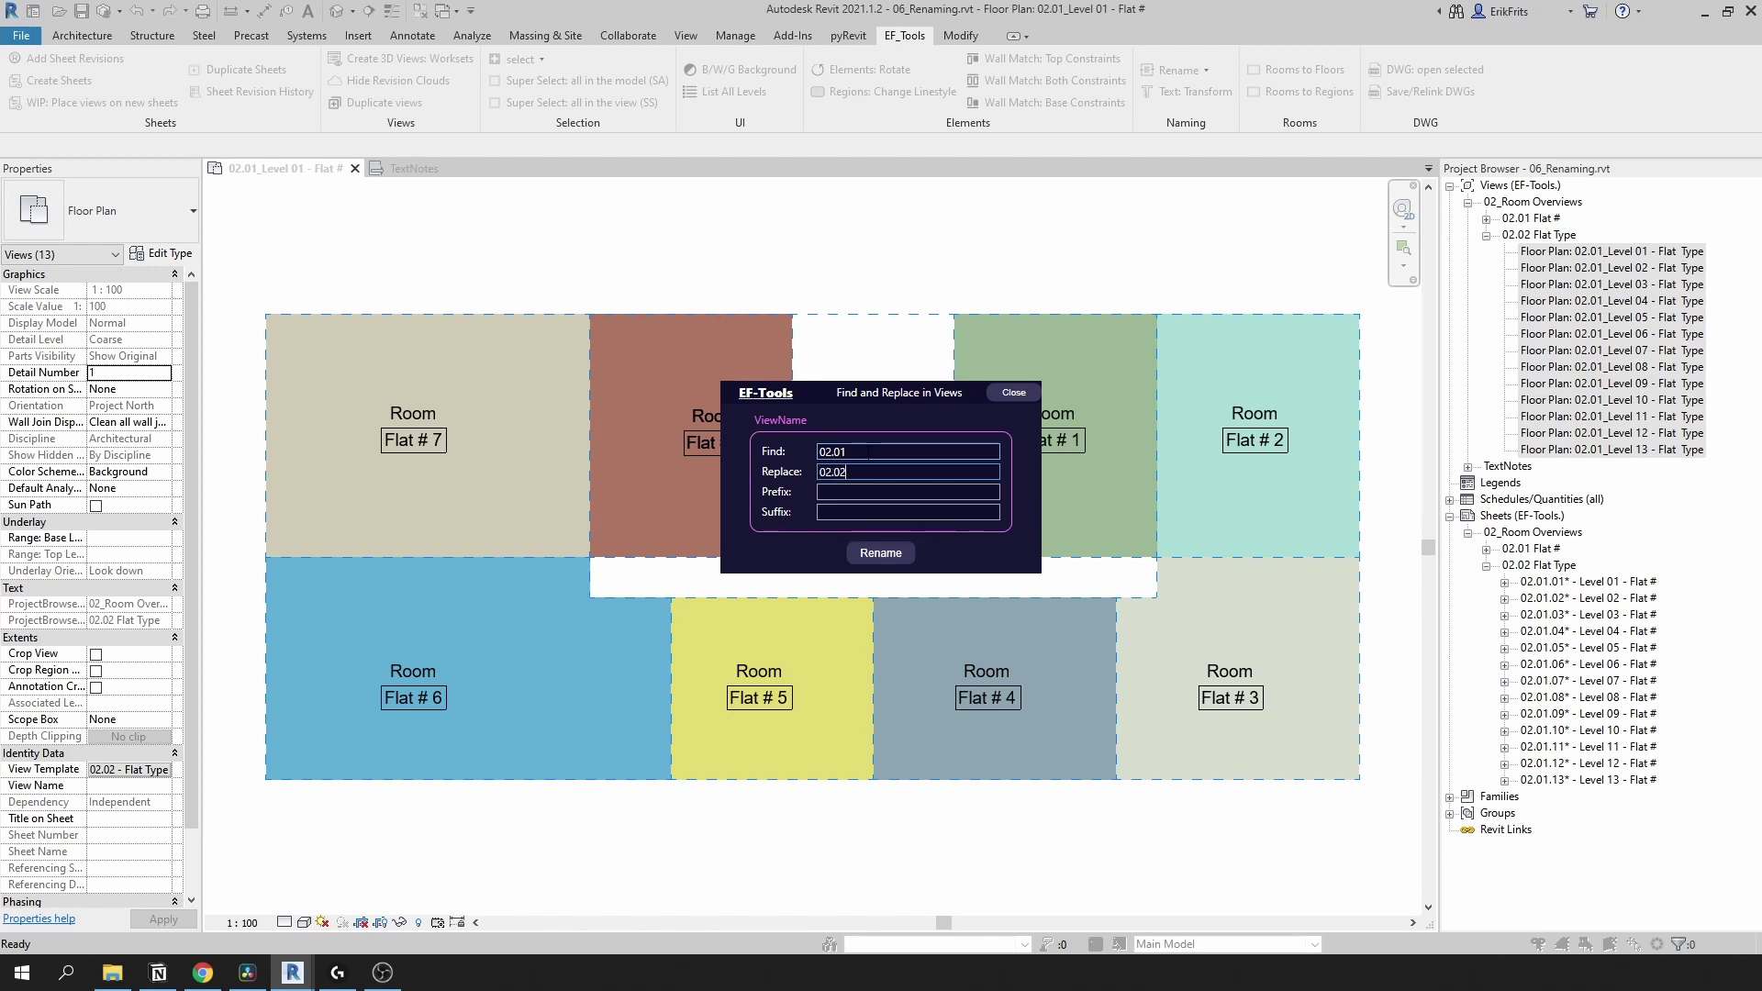
click(883, 552)
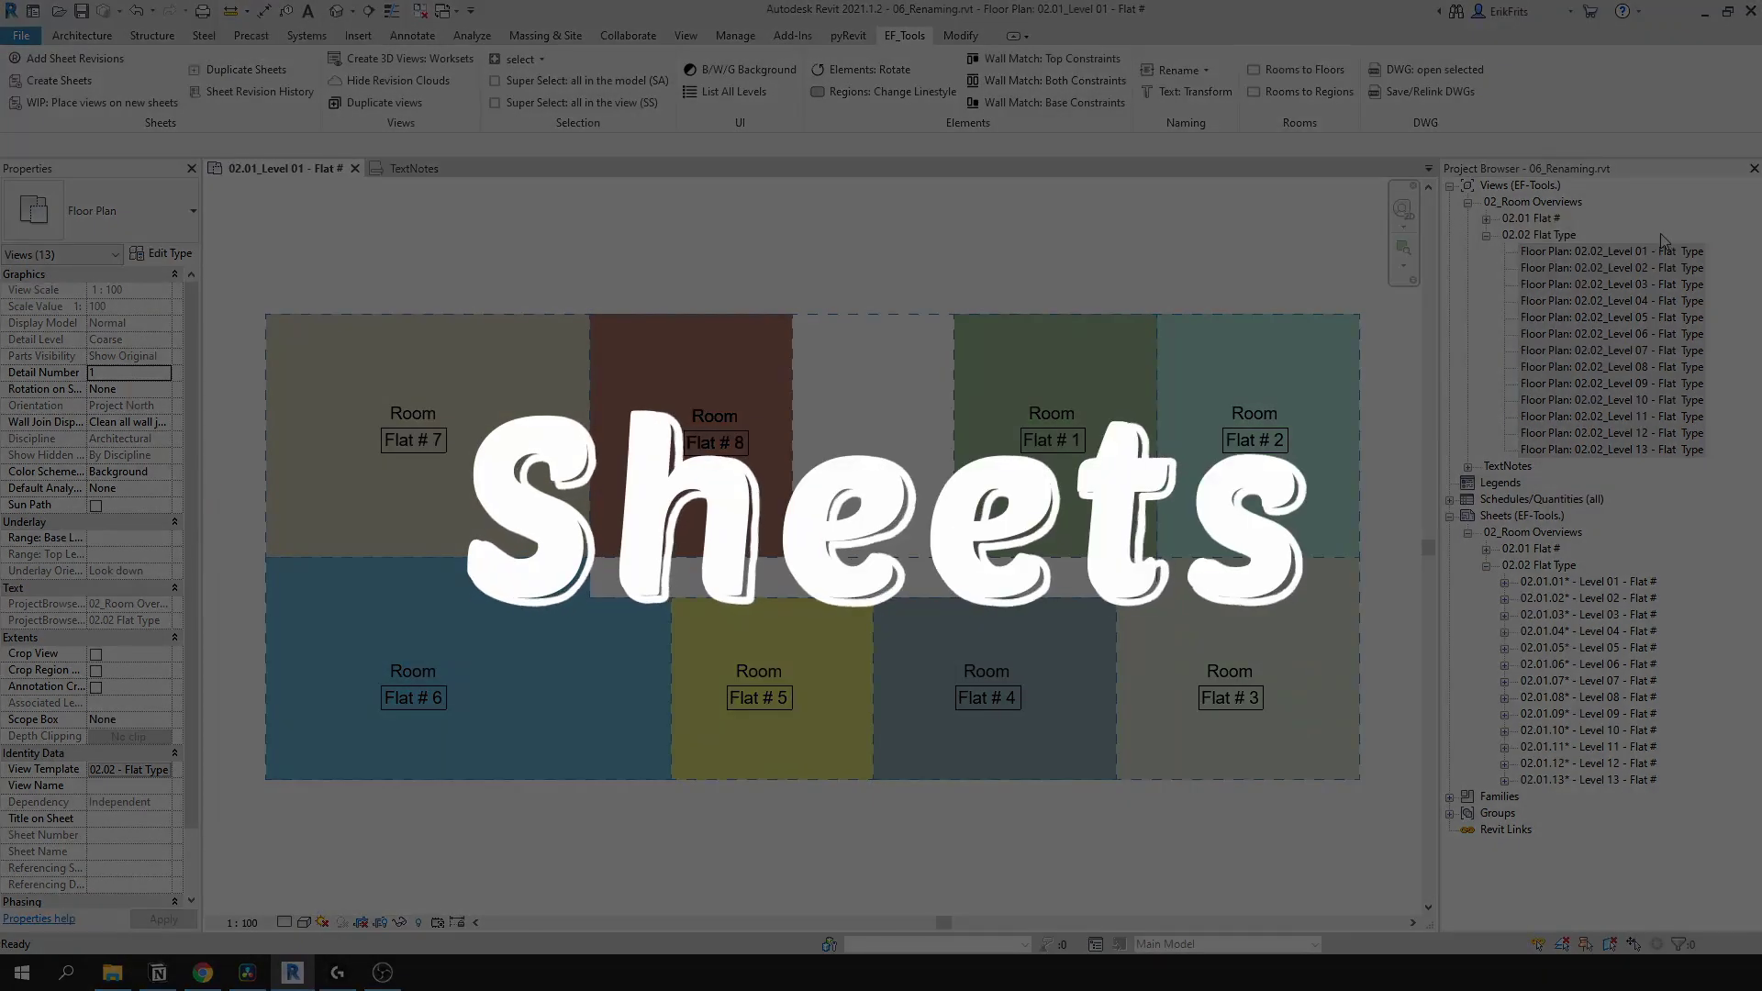
- Renumber the 13 Flat Type sheets from 02.01 to 02.02 and replace '#' with 'Type' in their names
click(1587, 582)
shift+click(1594, 780)
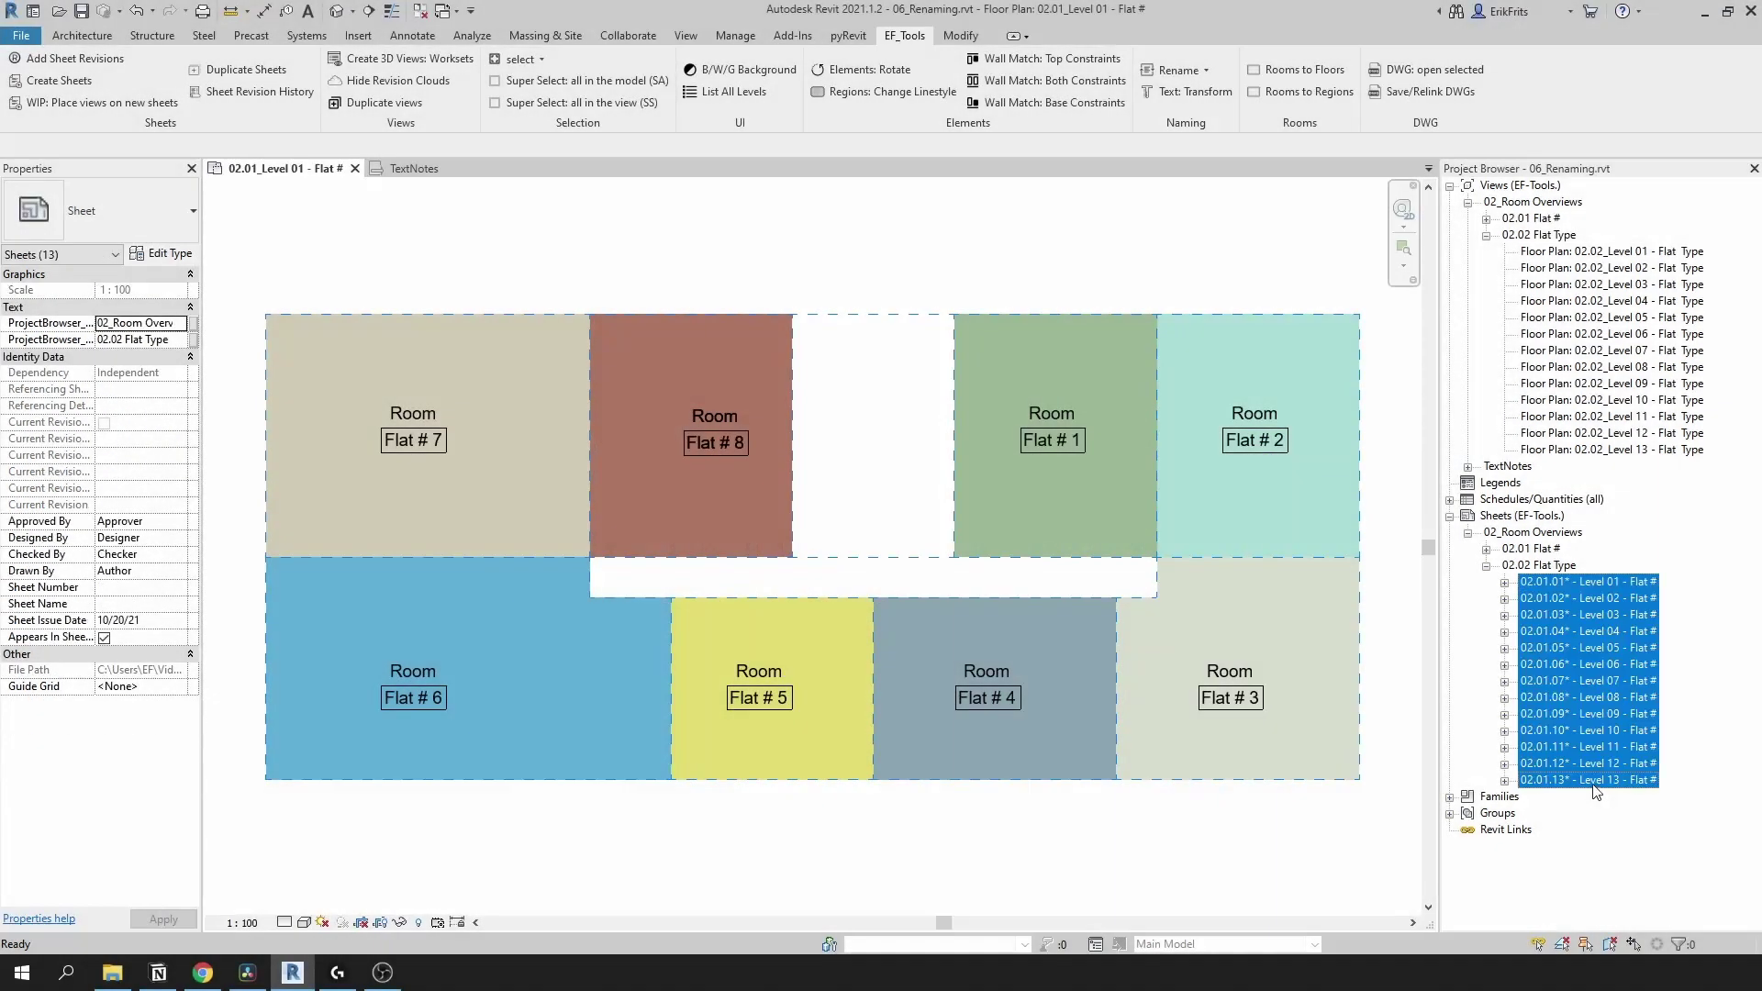
click(1194, 78)
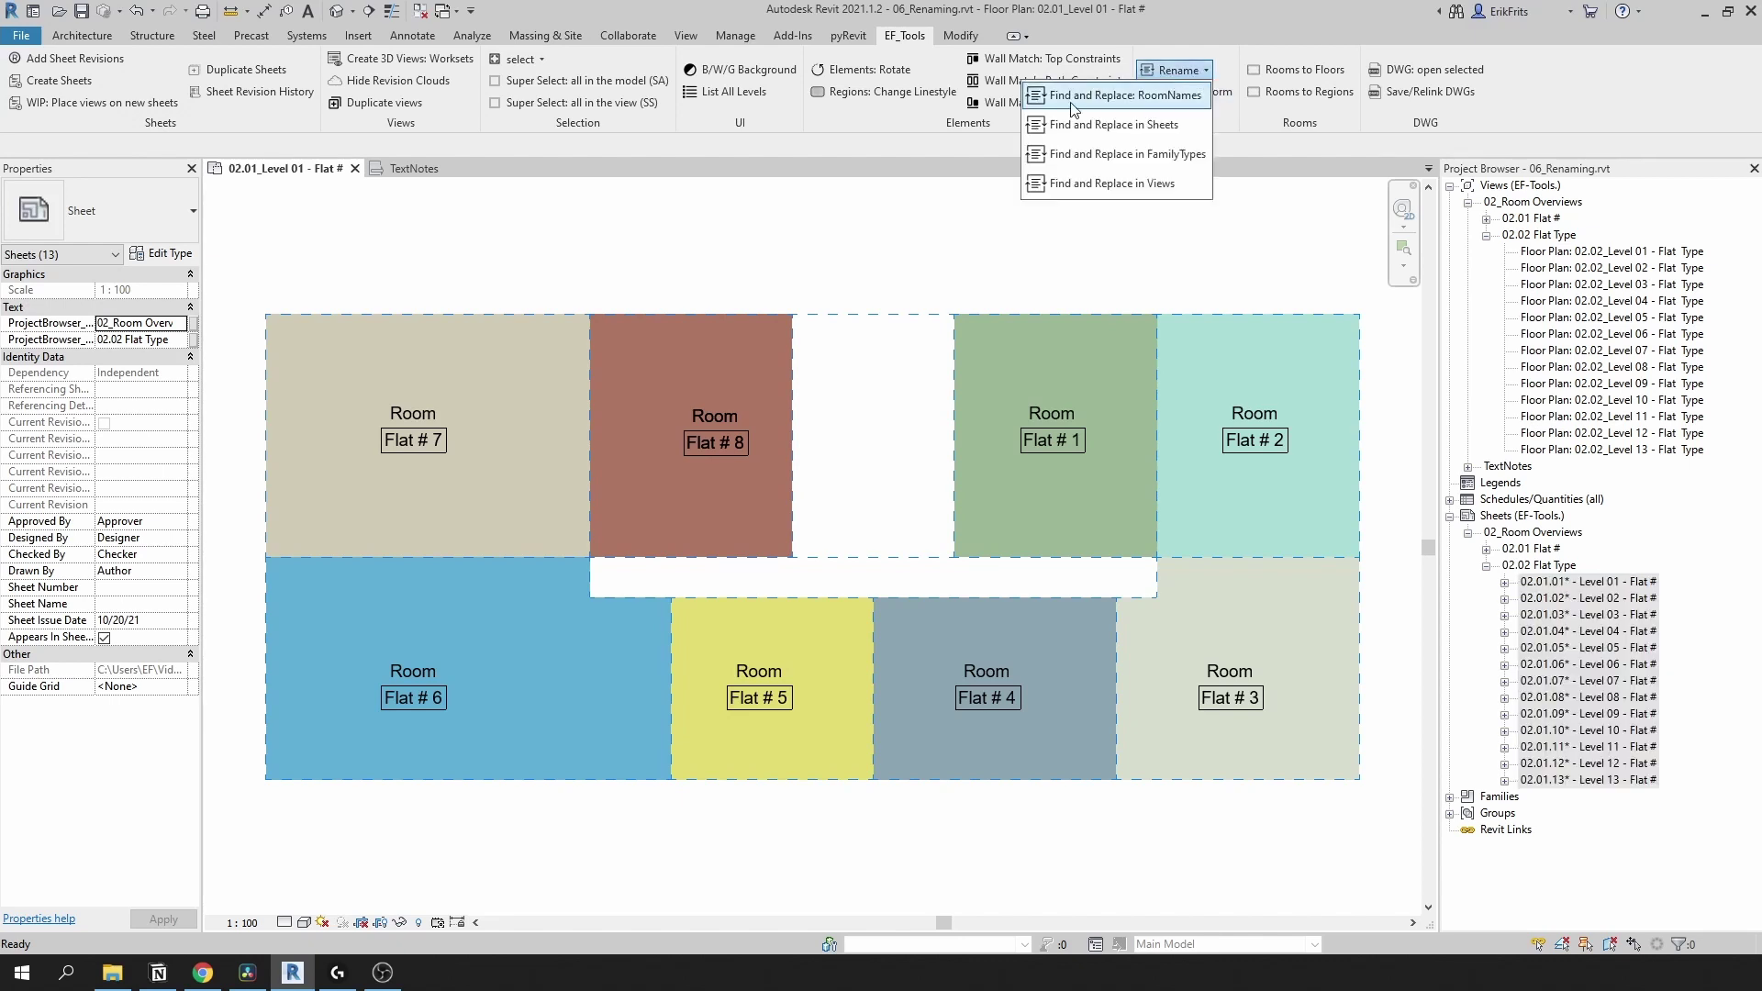
click(1169, 134)
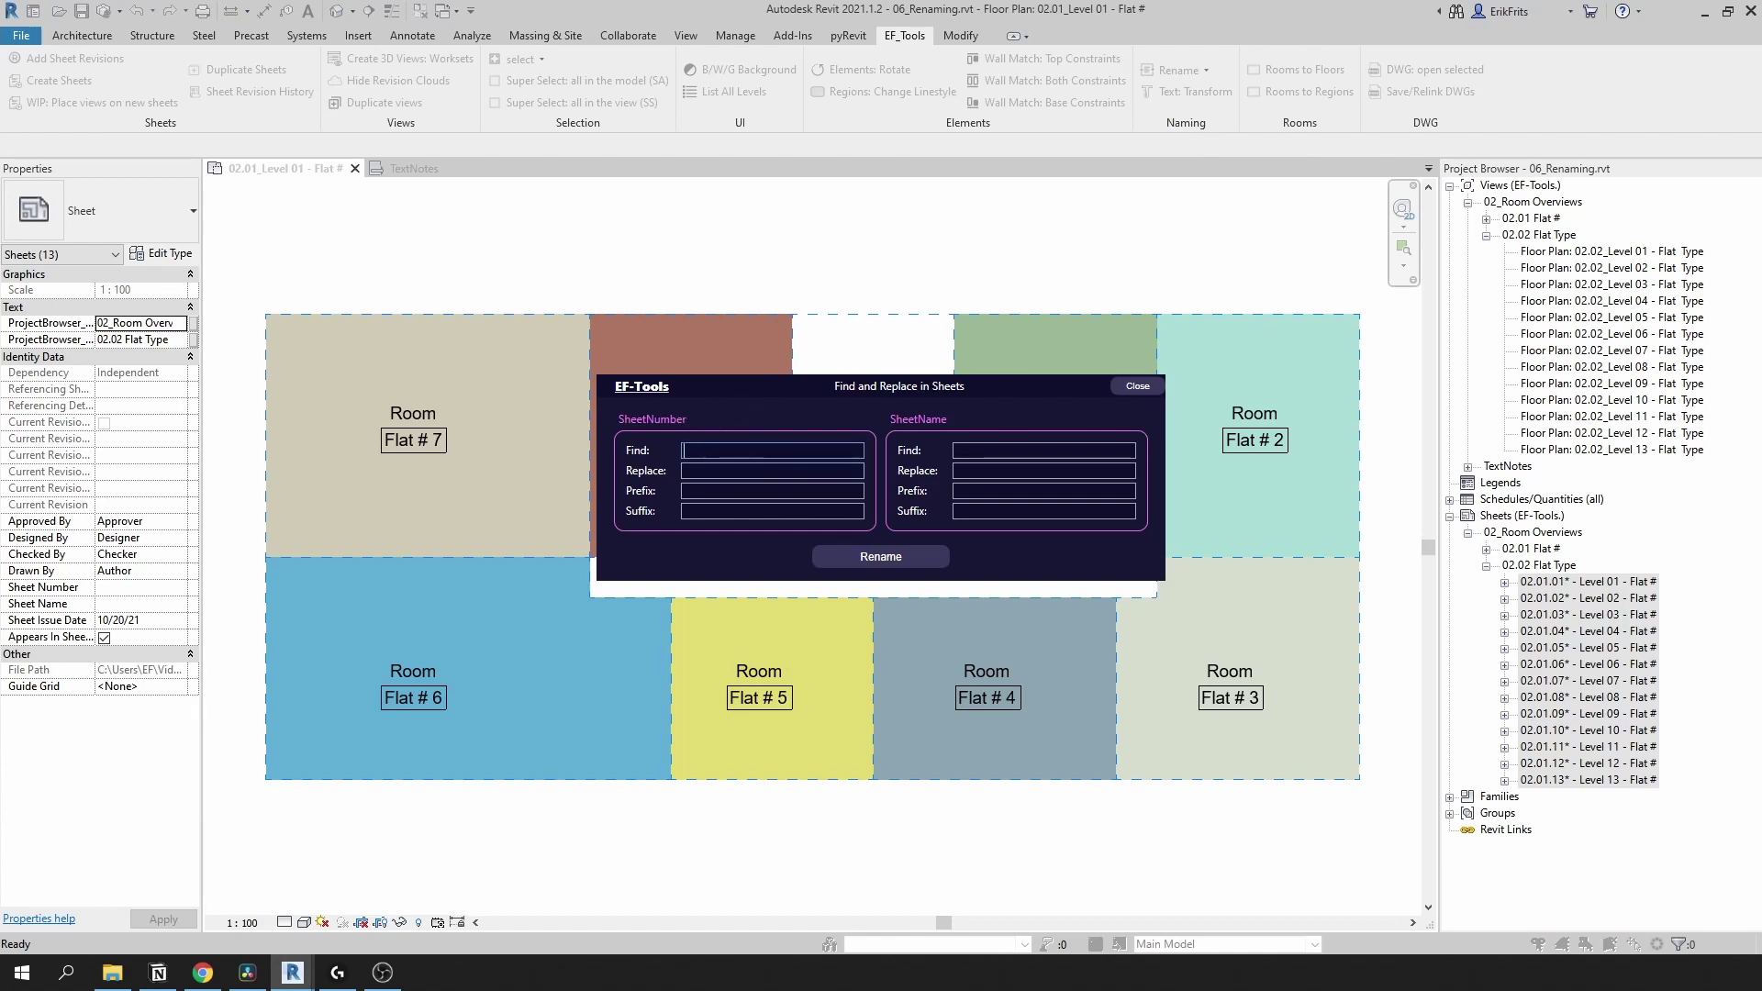
click(771, 471)
text(#)
key(Tab)
text(Type)
click(922, 558)
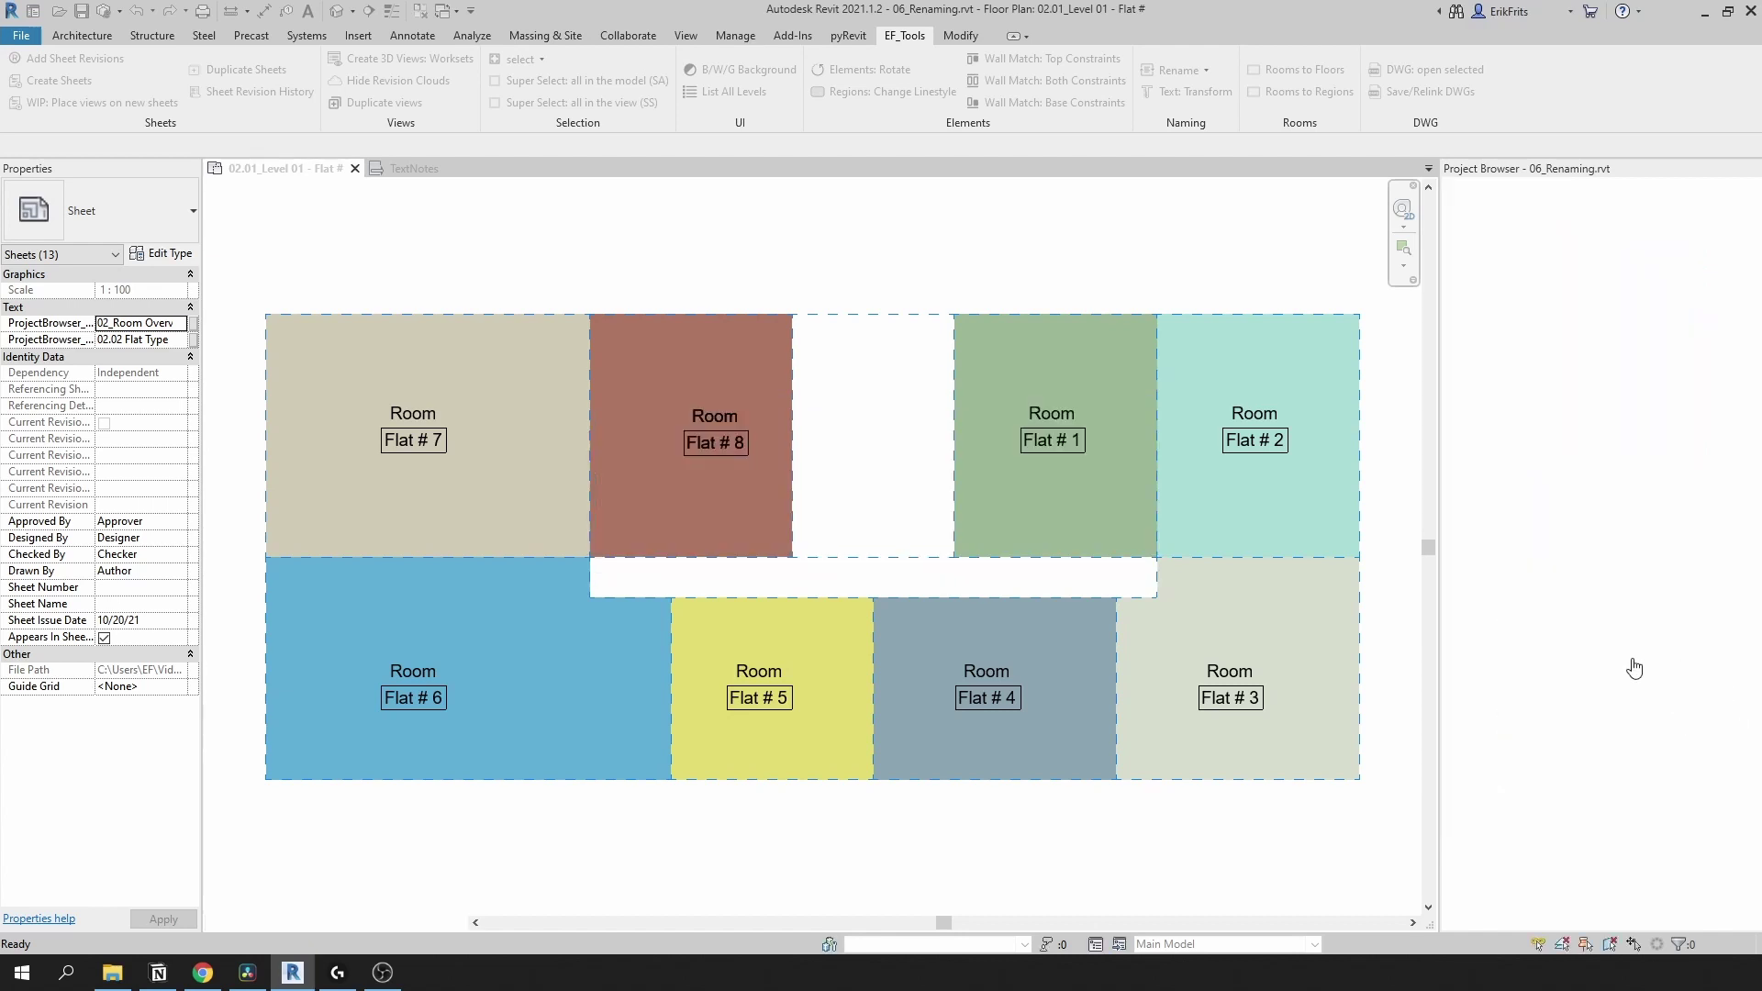
click(1617, 583)
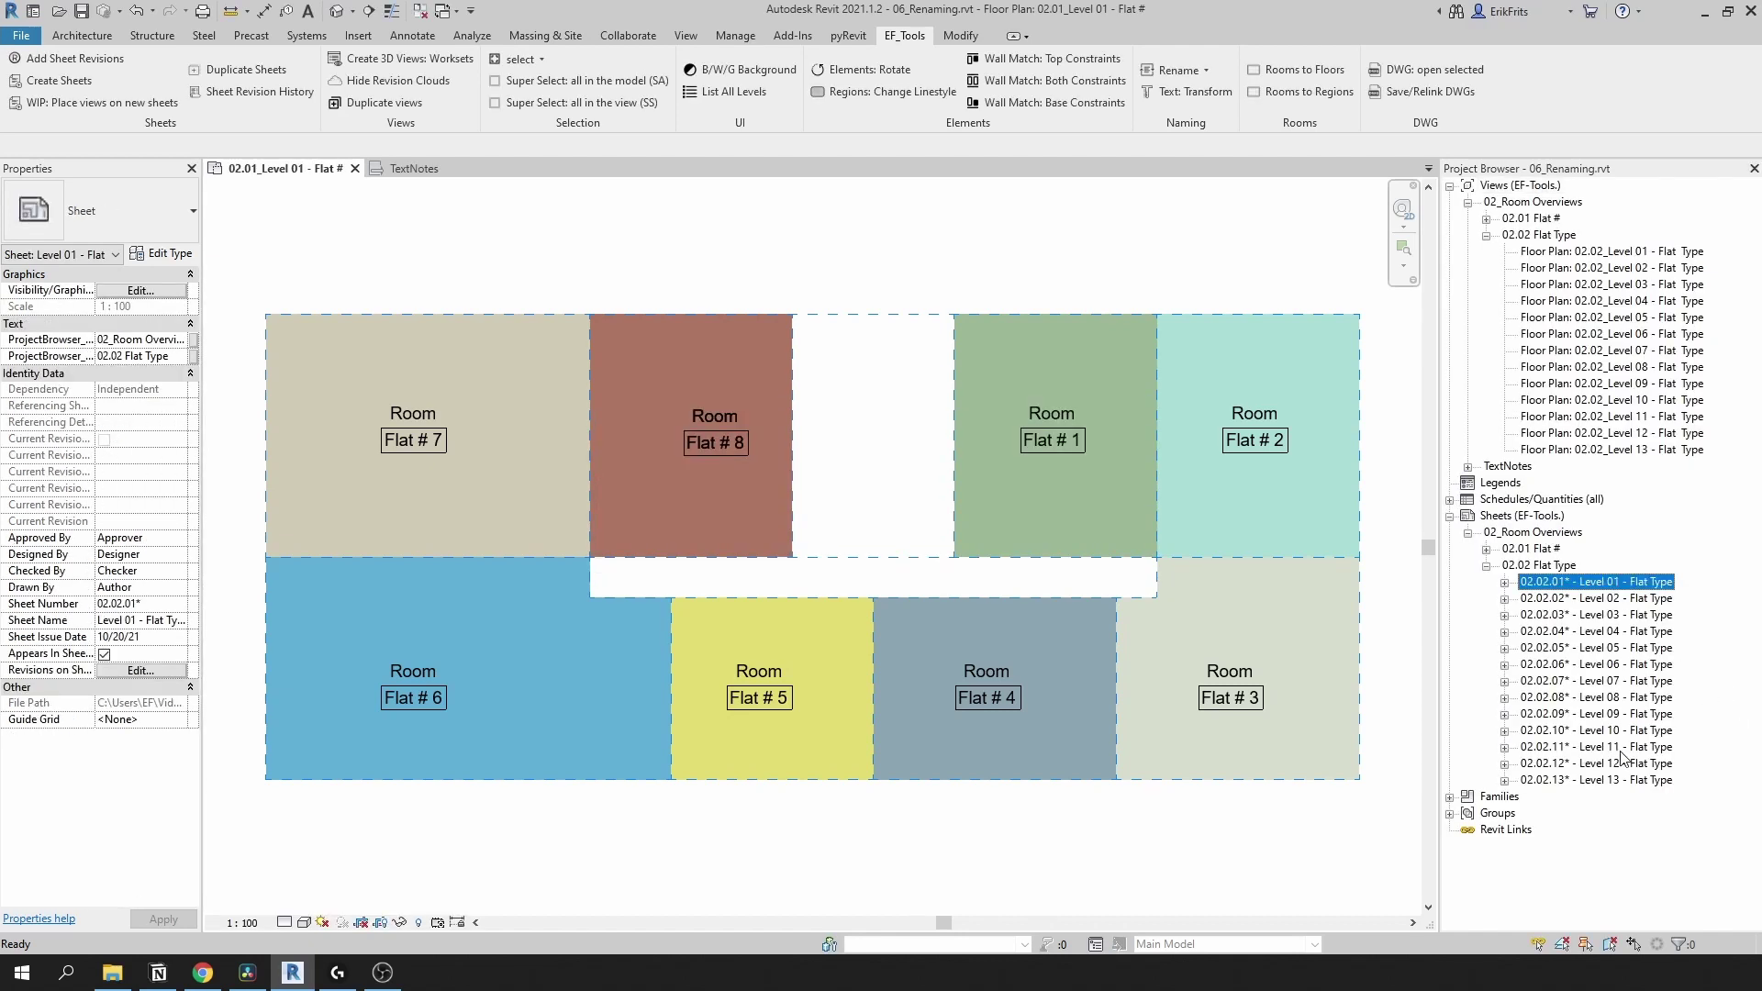
- Strip the trailing asterisk from the 13 Flat Type sheet numbers, e.g. 02.02.01* to 02.02.01
shift+click(1622, 781)
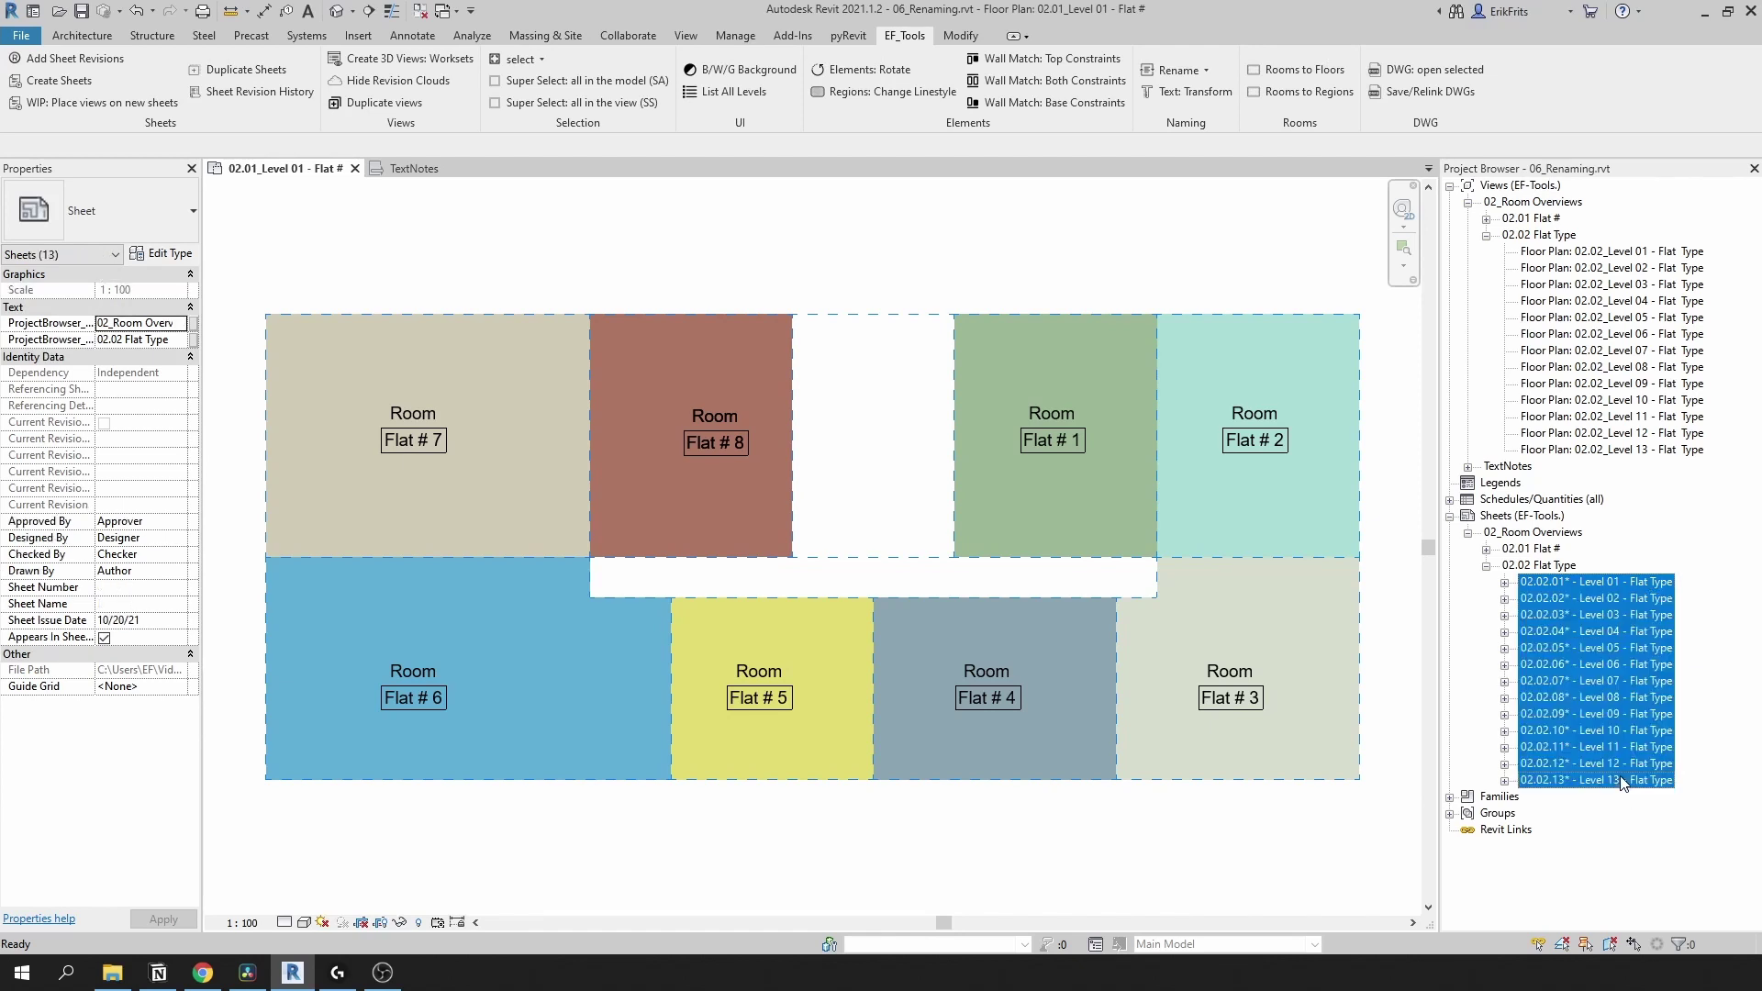
click(1179, 71)
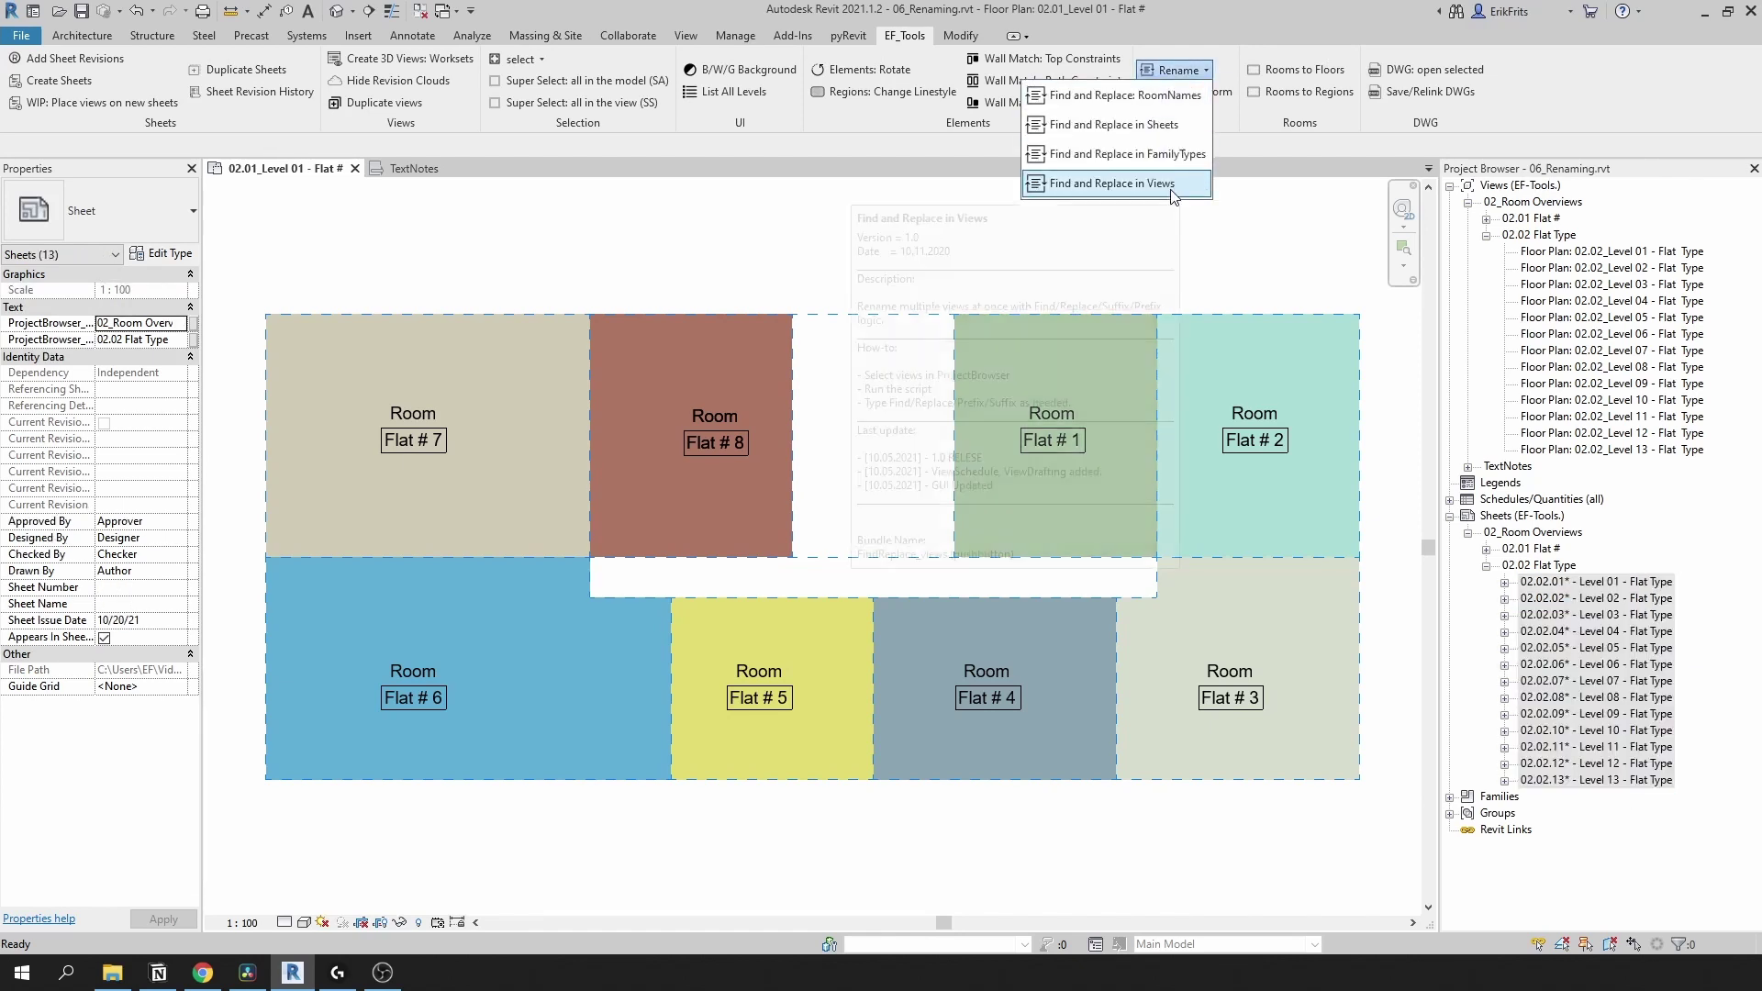
click(1155, 126)
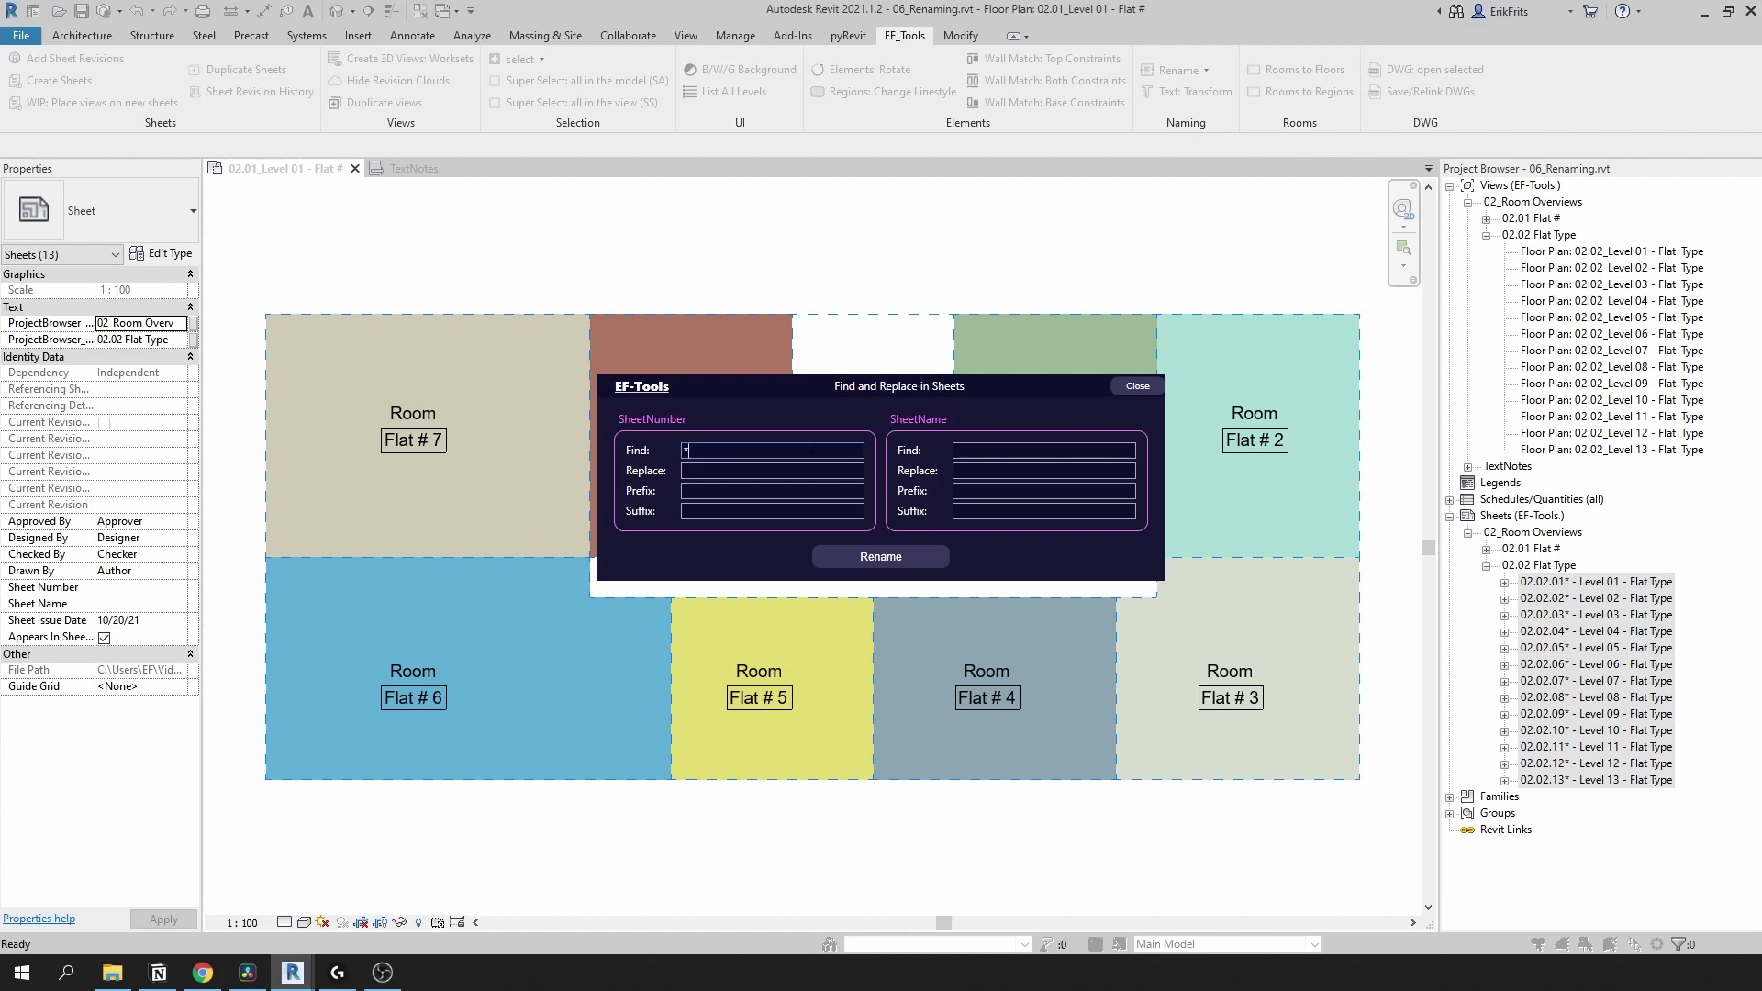
key(Tab)
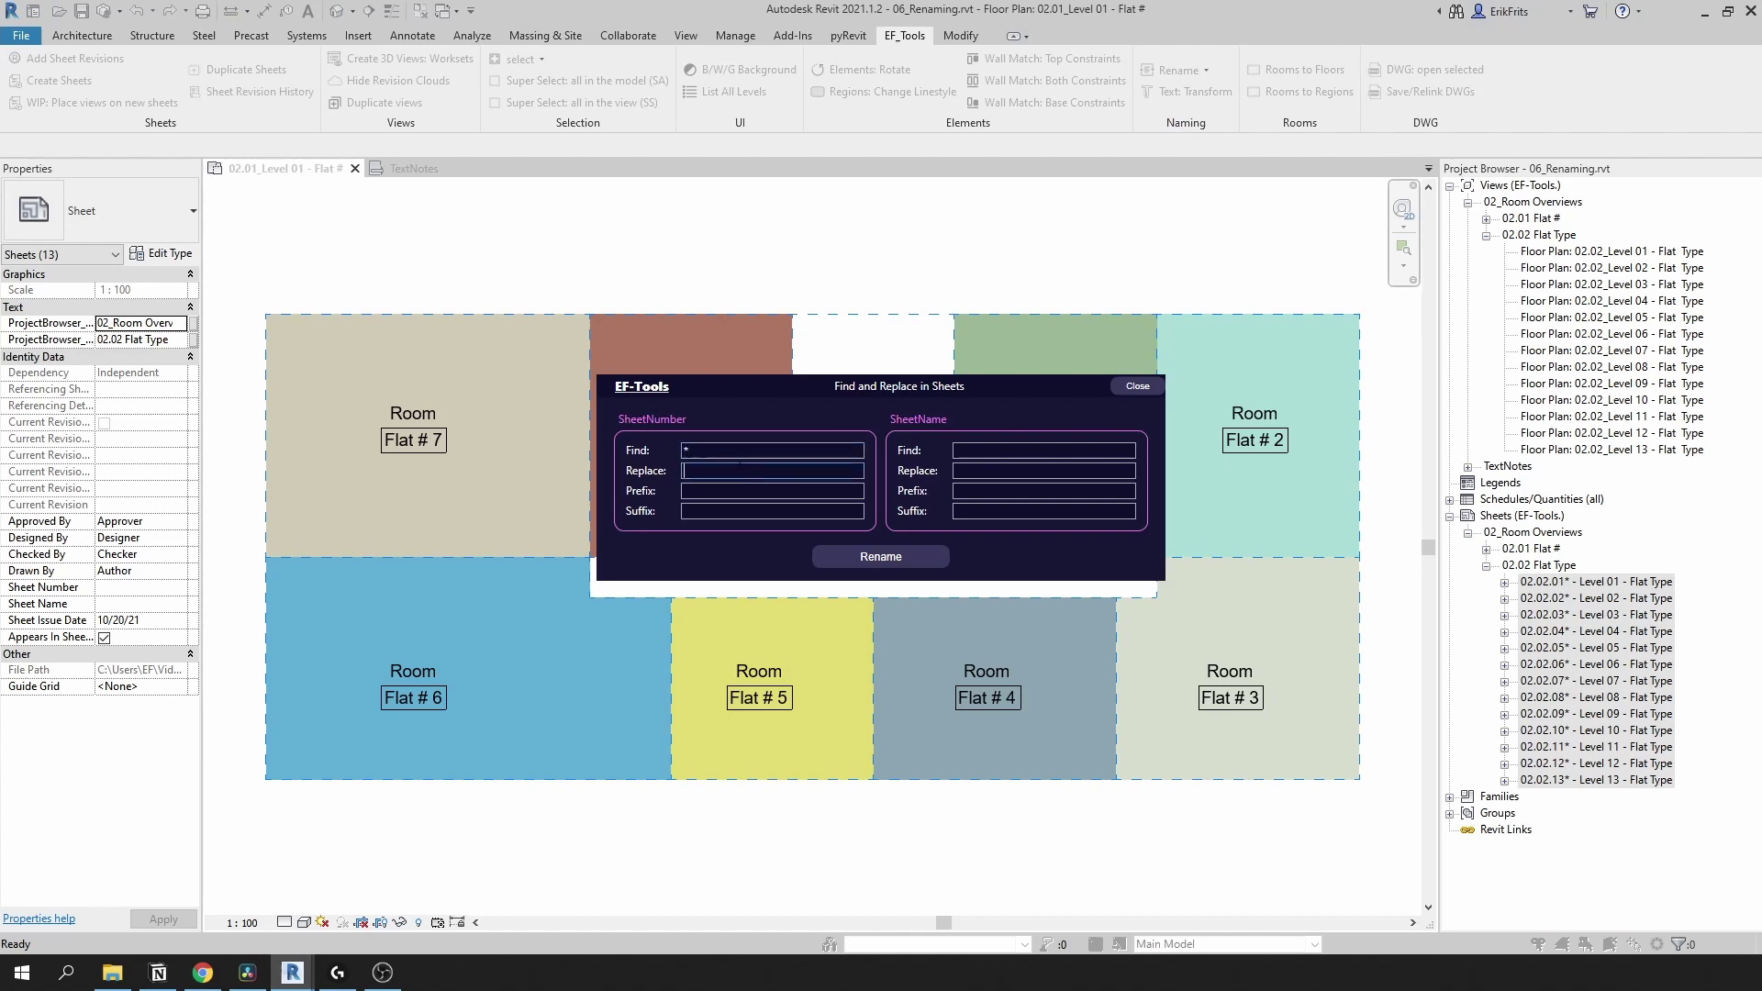
click(877, 558)
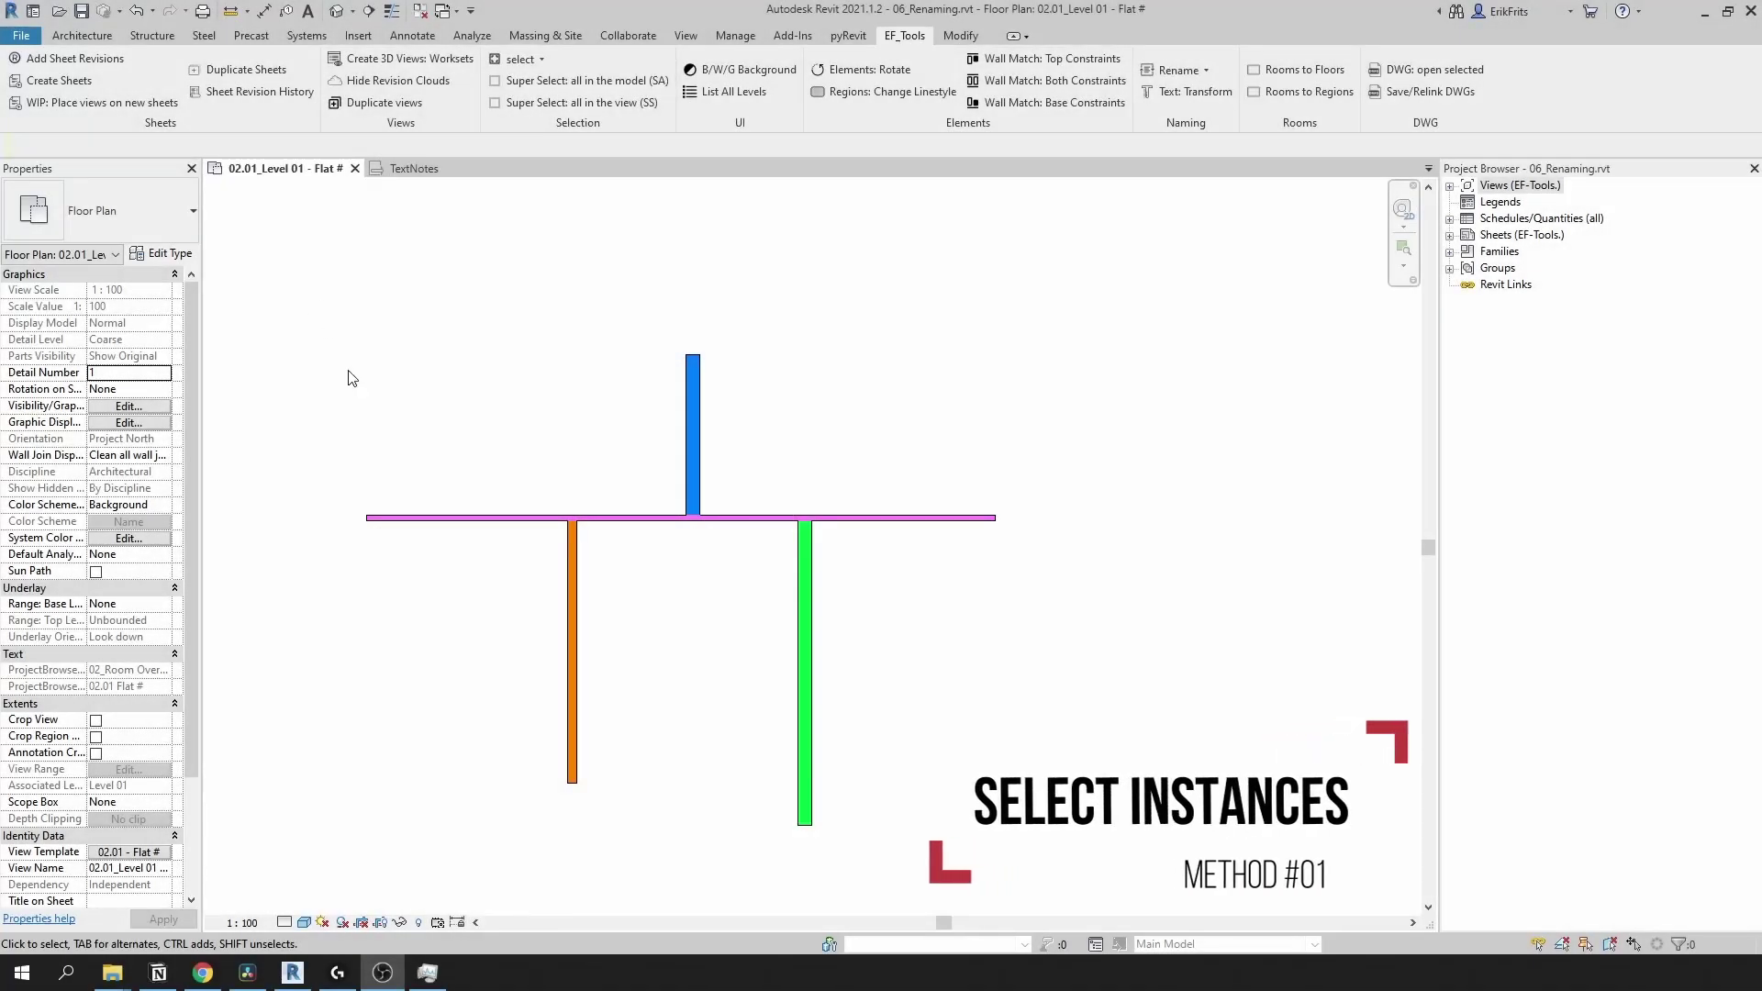
- Add the prefix 'Renamed_' to the wall types of the four box-selected plan walls
drag(280, 272, 1088, 896)
click(904, 37)
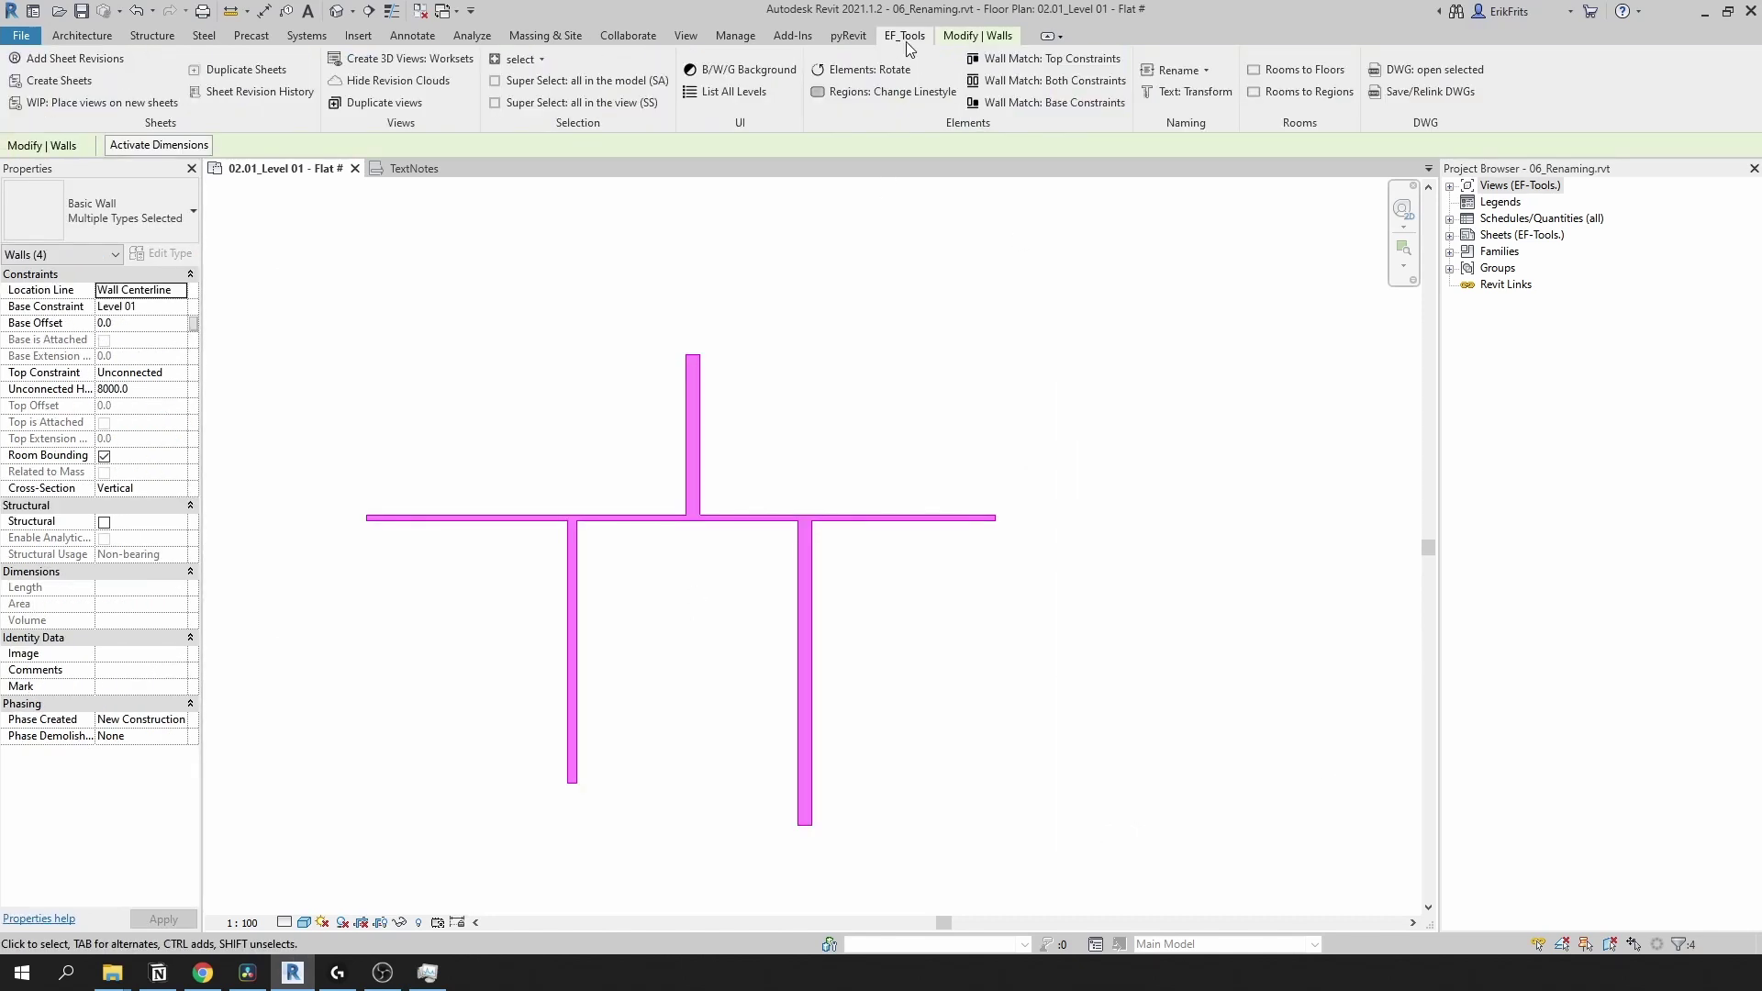
click(1205, 71)
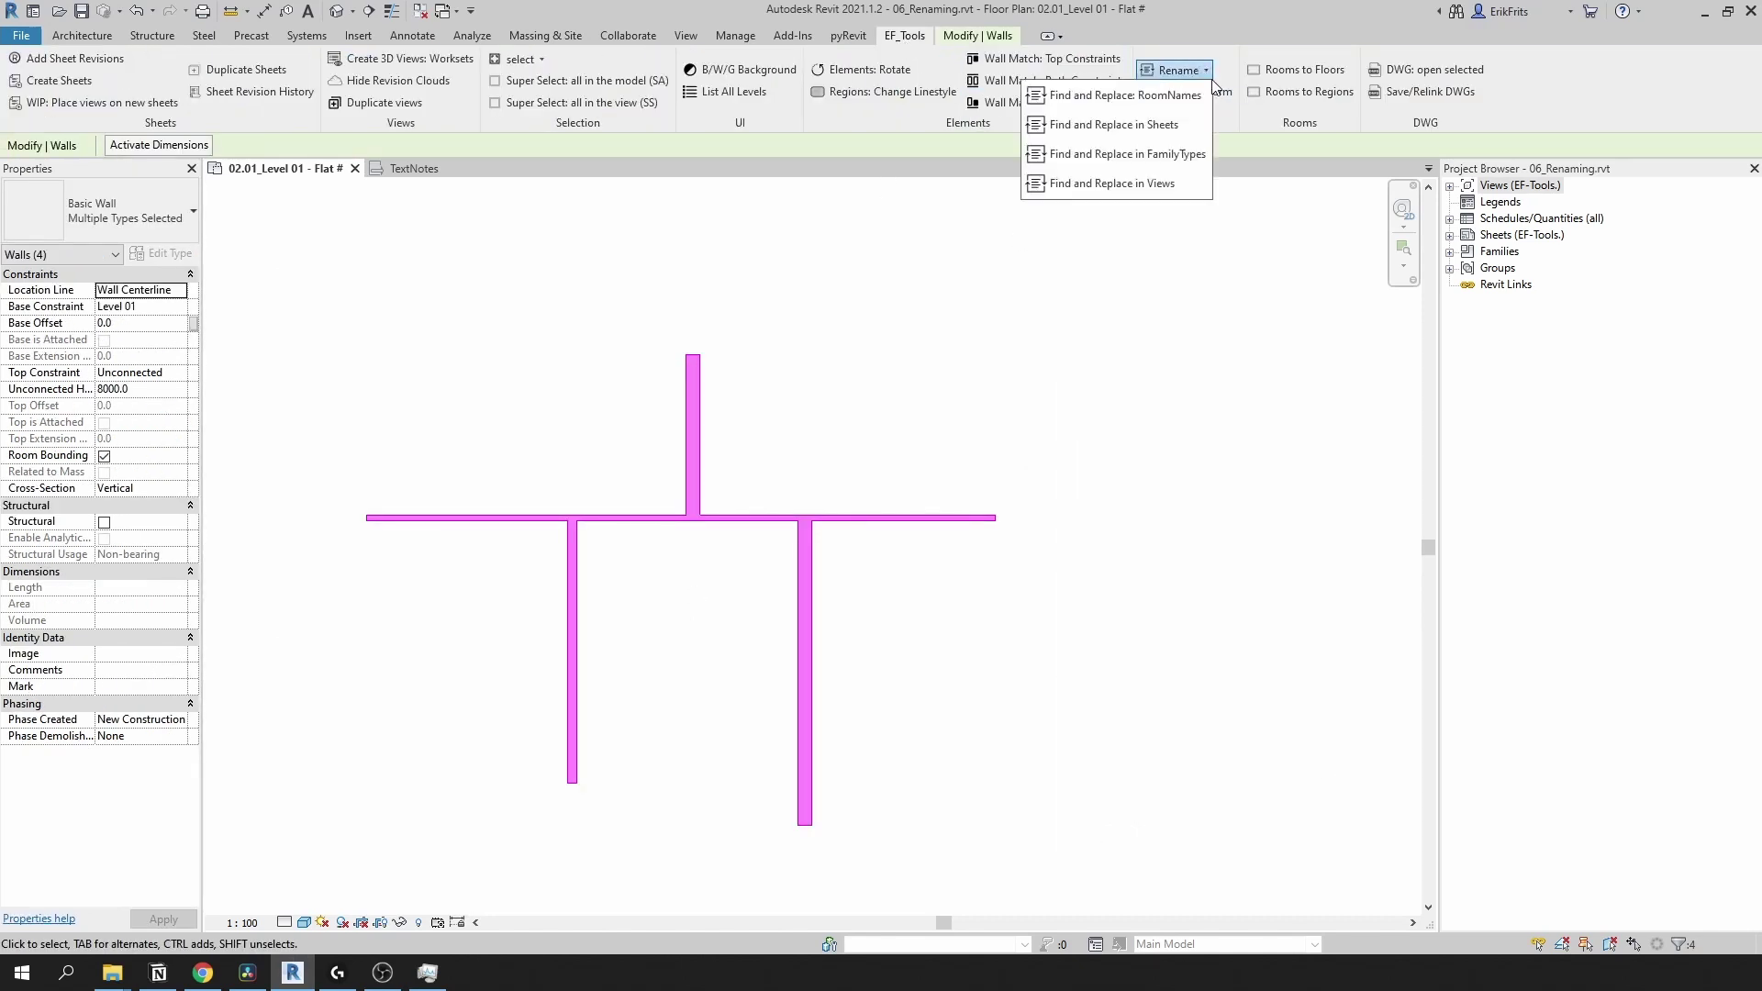
click(1126, 154)
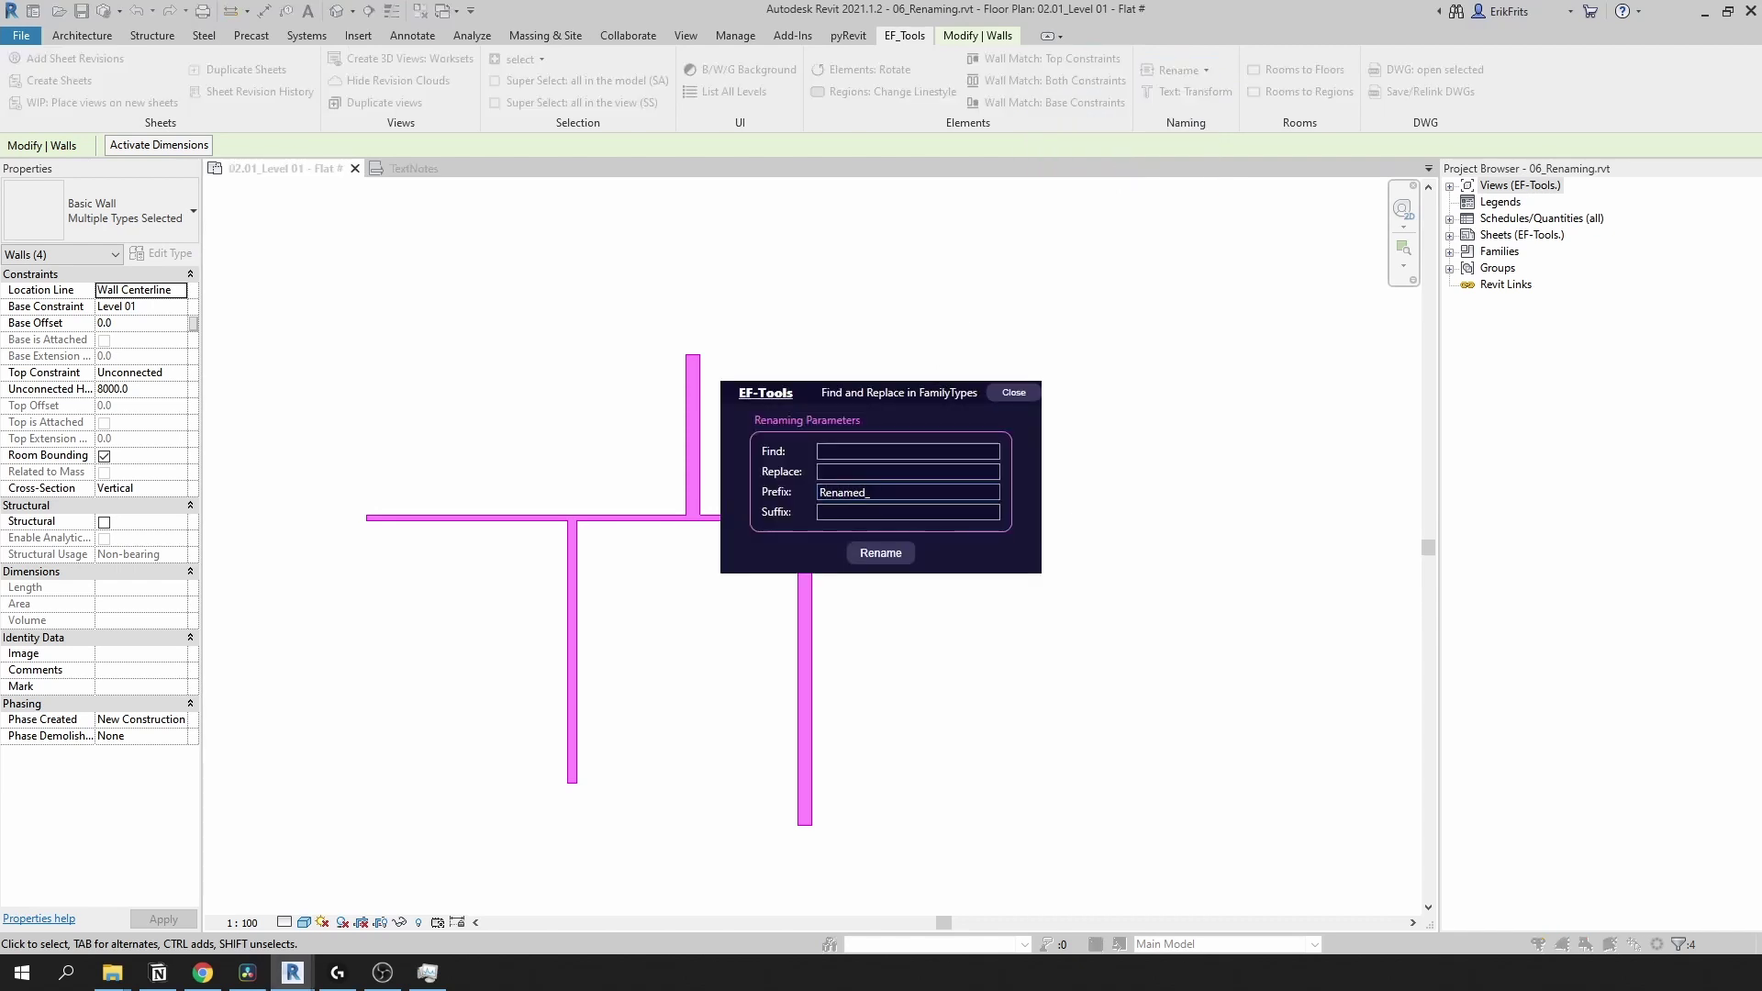
click(900, 552)
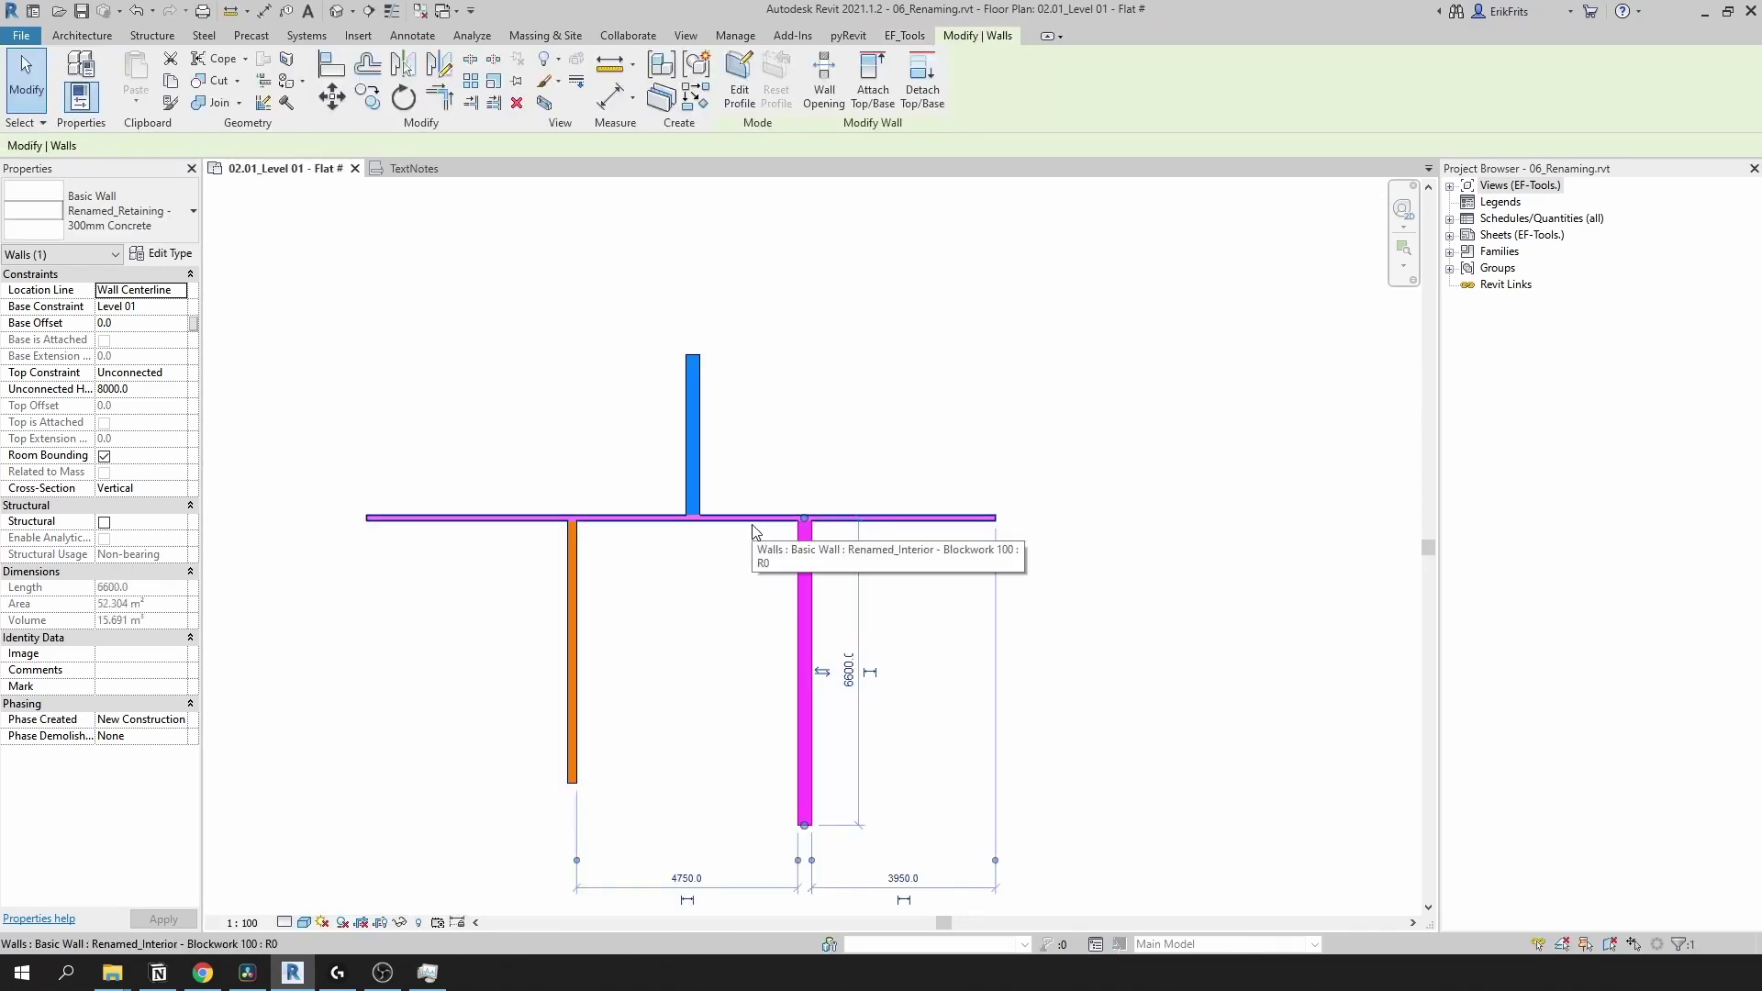
- Check that each wall now shows a Renamed_ type, then clear the selection
click(702, 431)
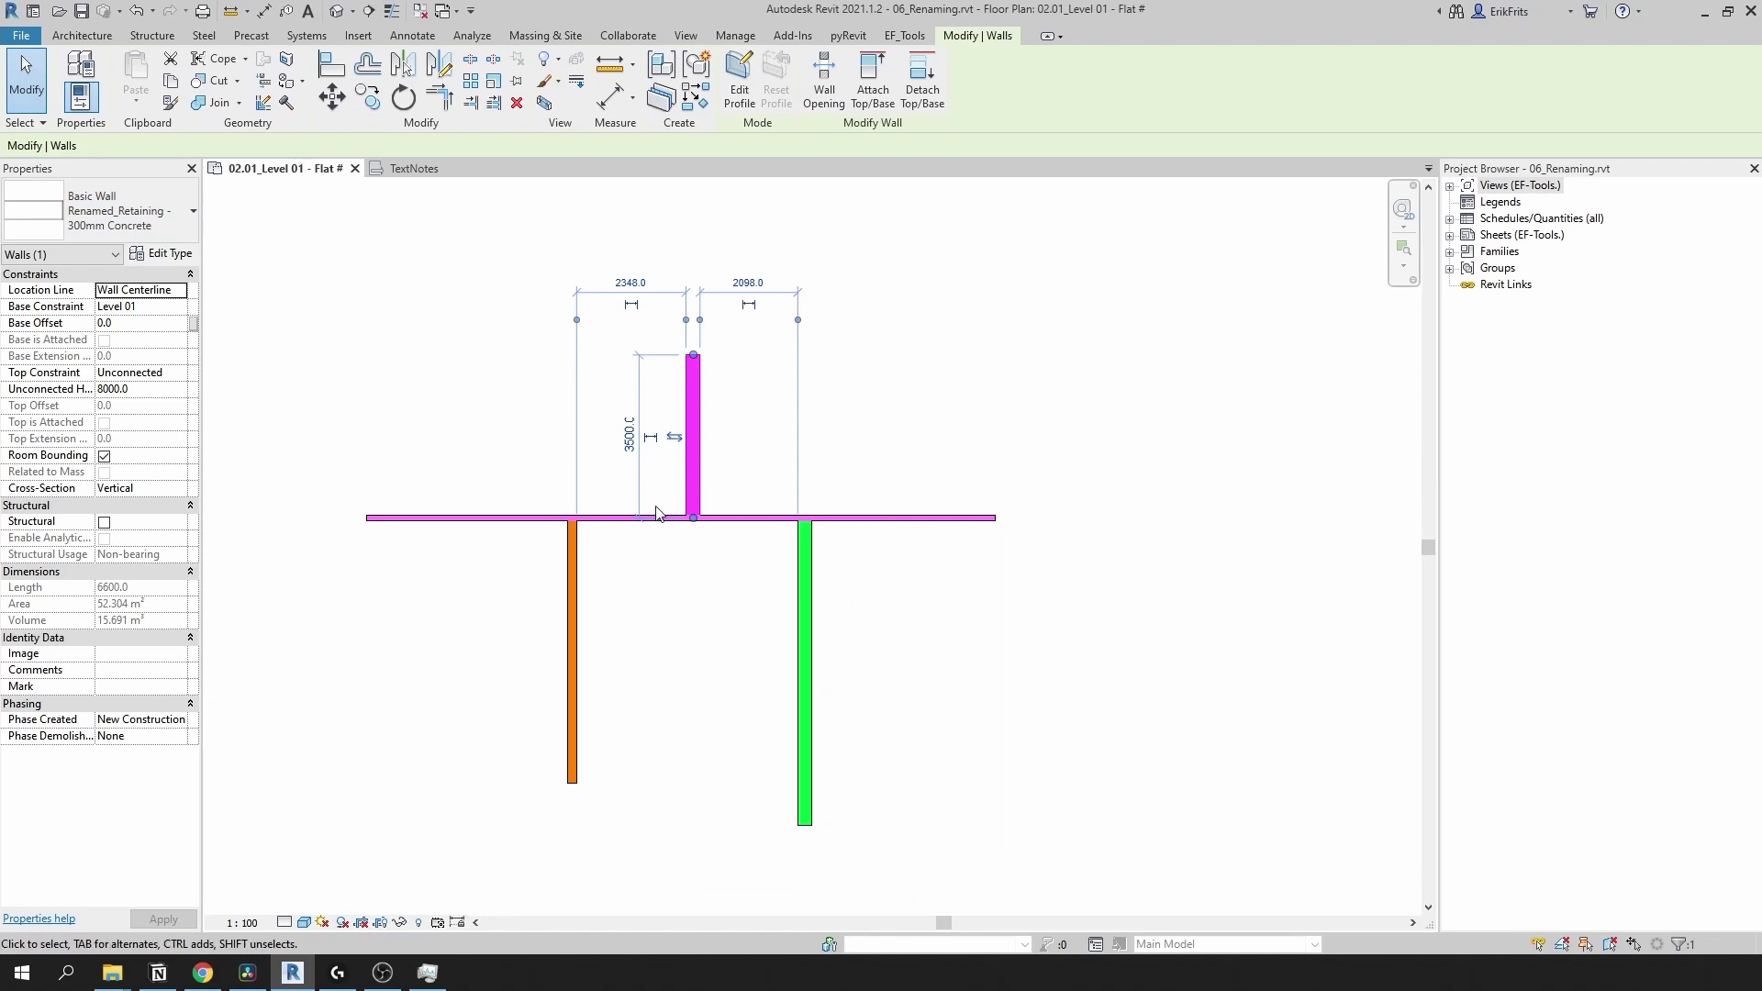
click(604, 519)
click(578, 600)
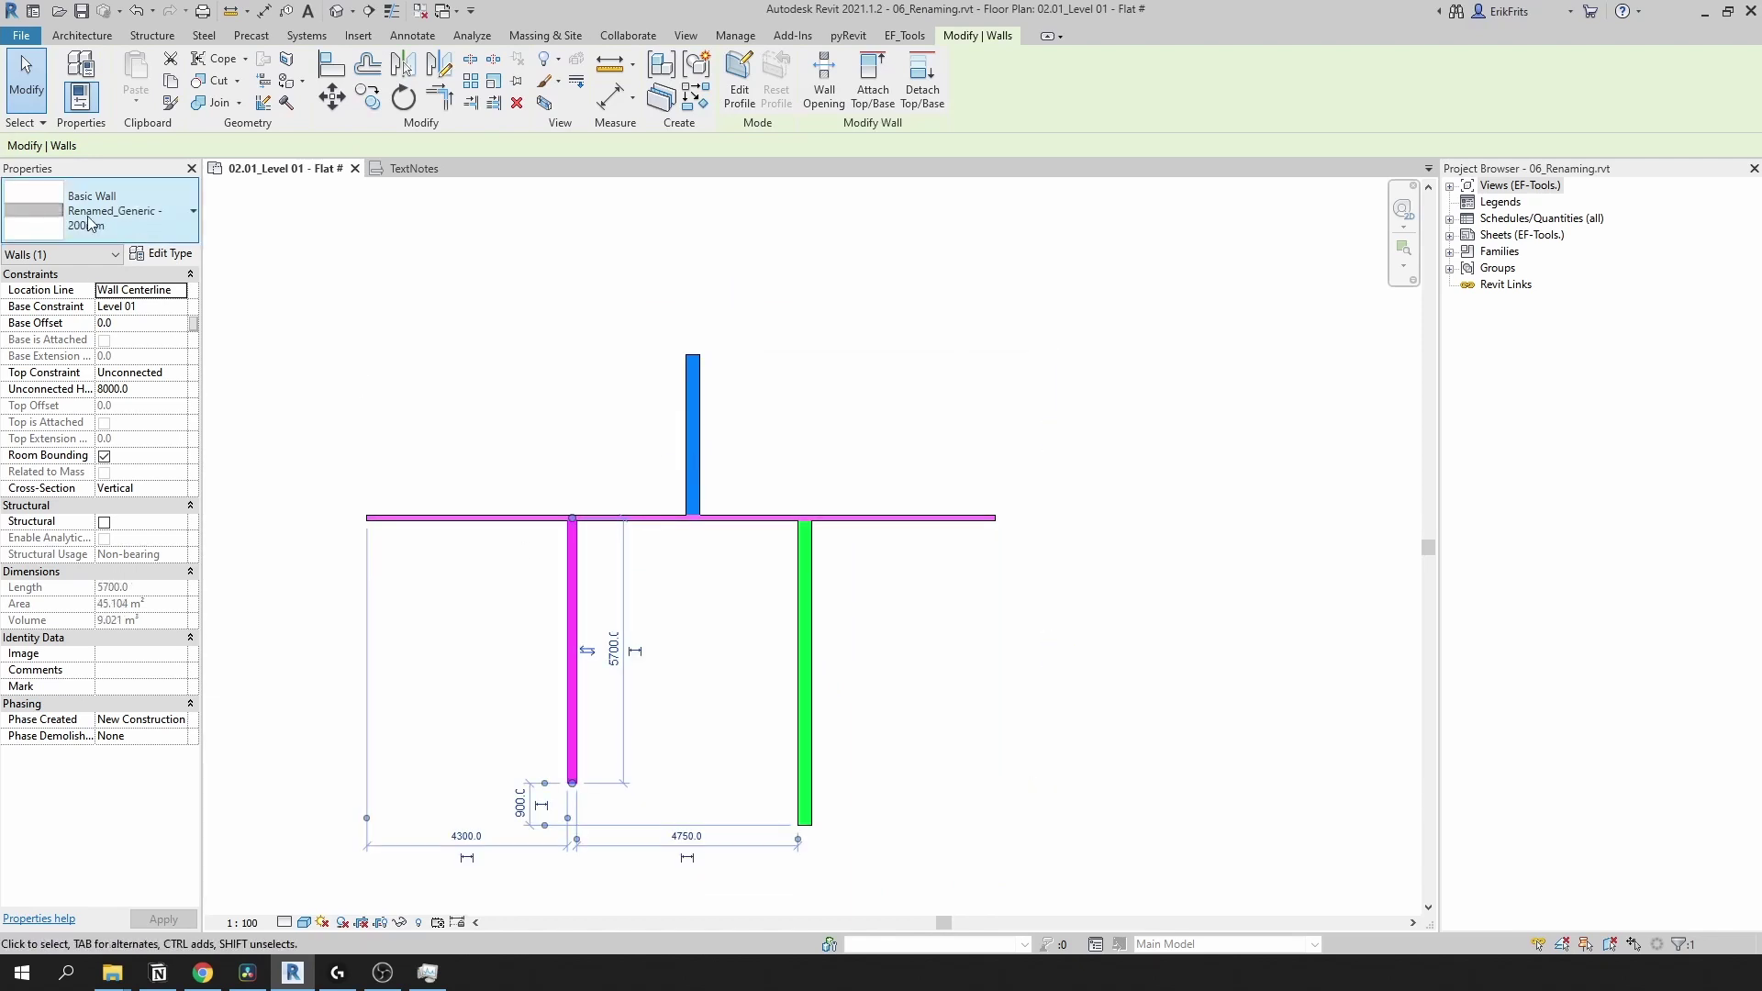
click(466, 367)
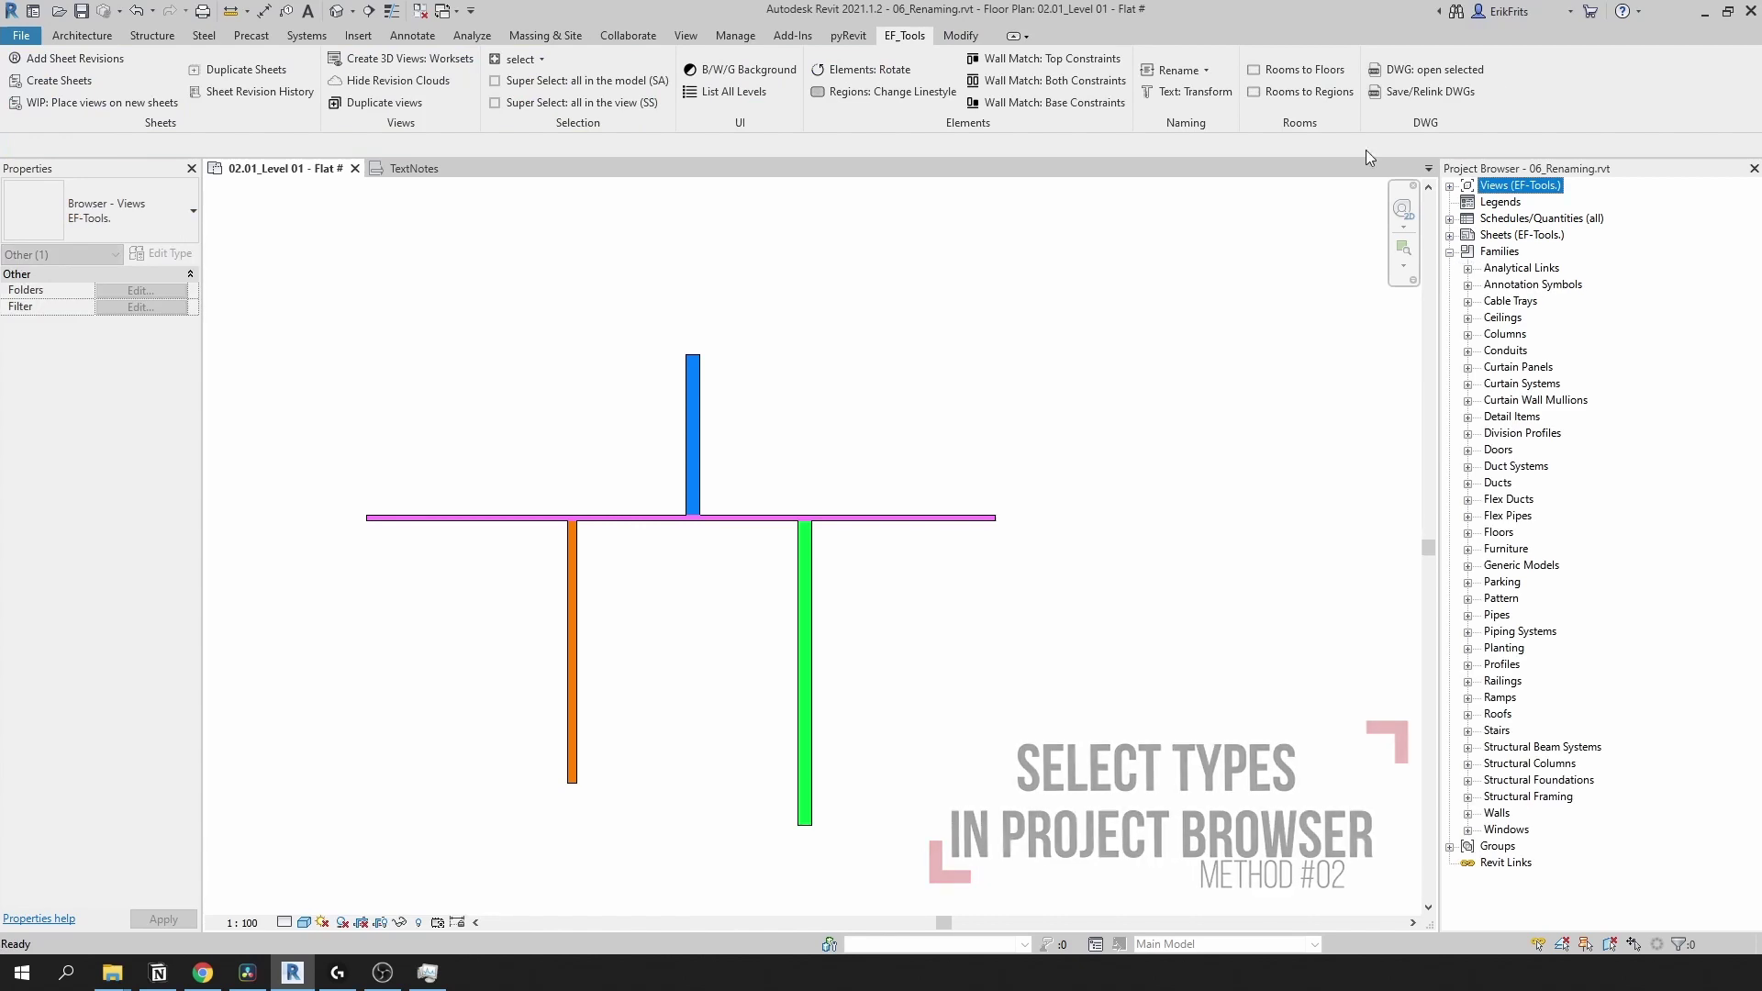
- Replace 'x' with 'Door Type - ' in all seven M_Single-Flush door type names
click(1468, 451)
click(1486, 468)
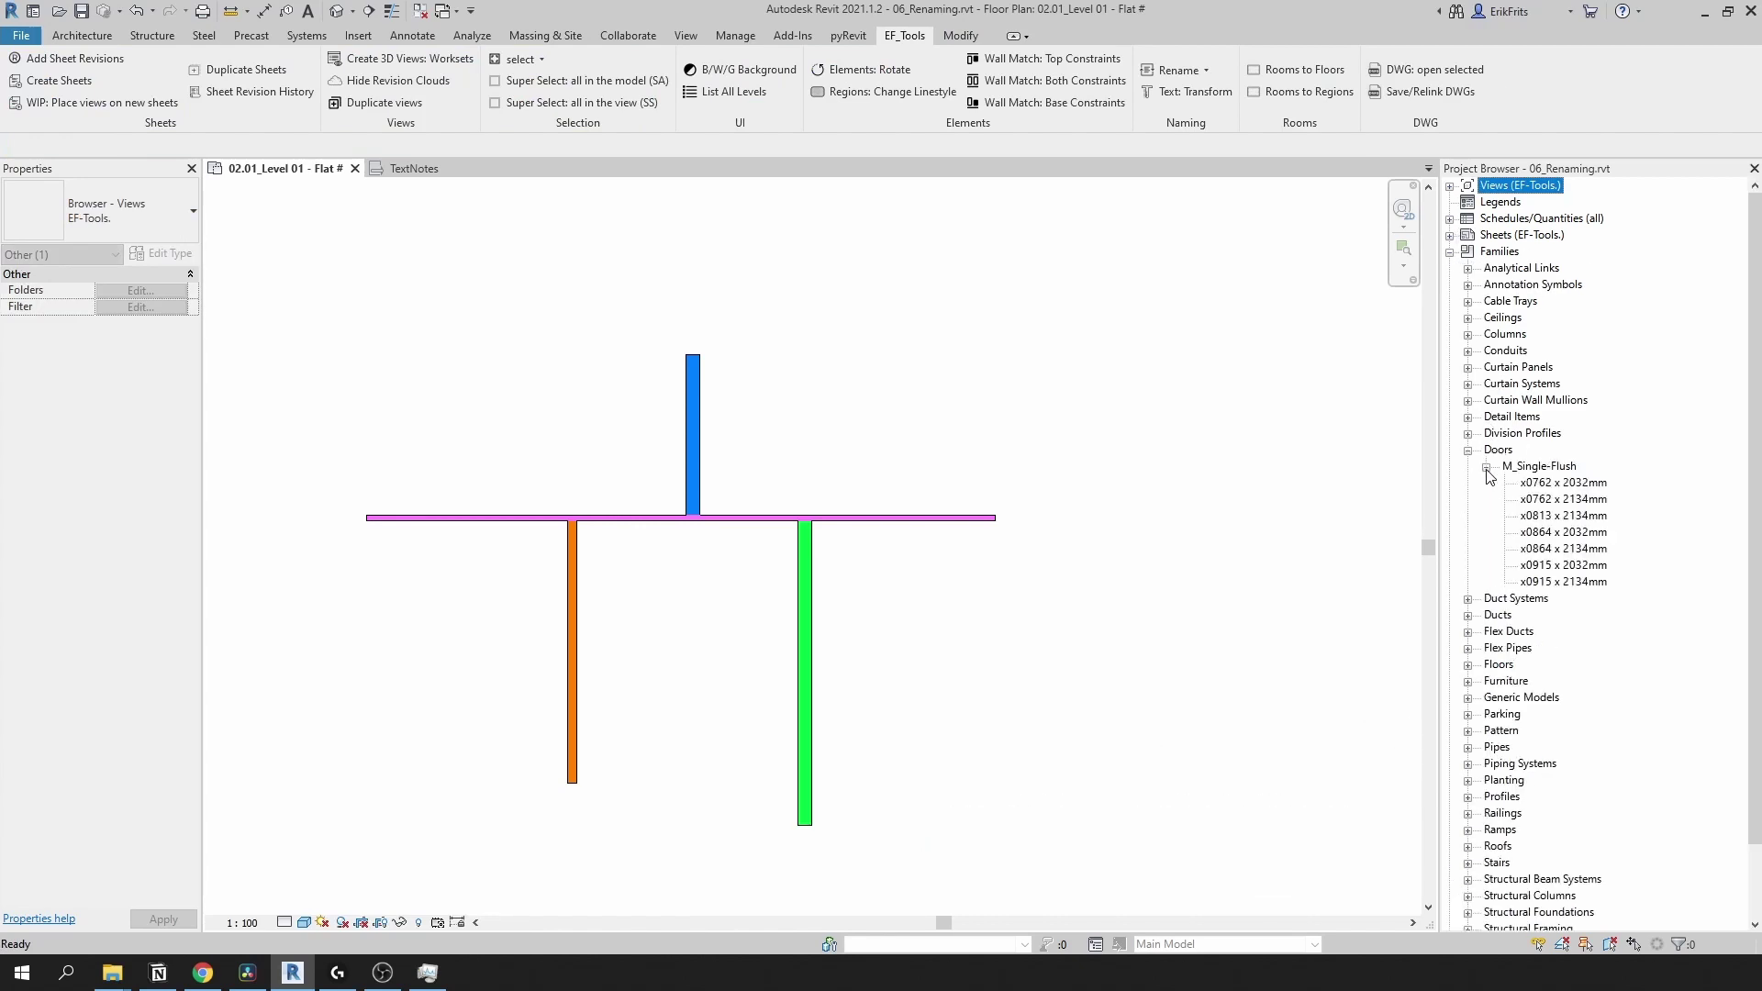
click(1560, 482)
shift+click(1569, 582)
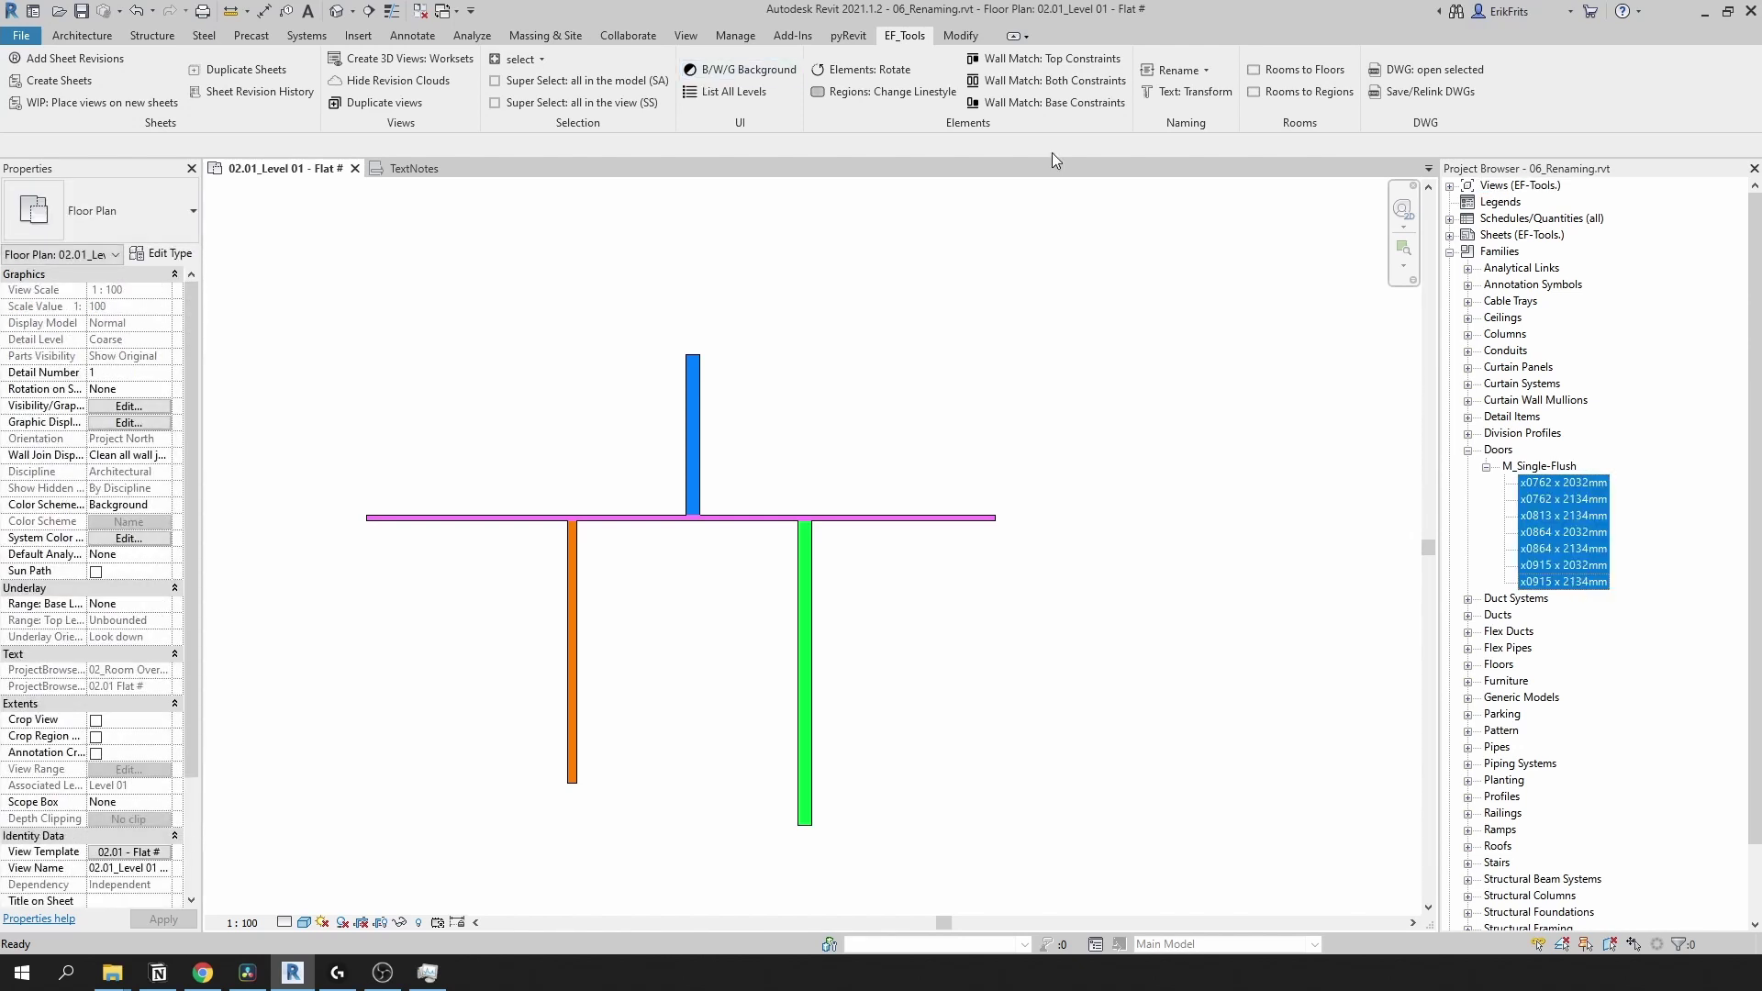
click(1181, 70)
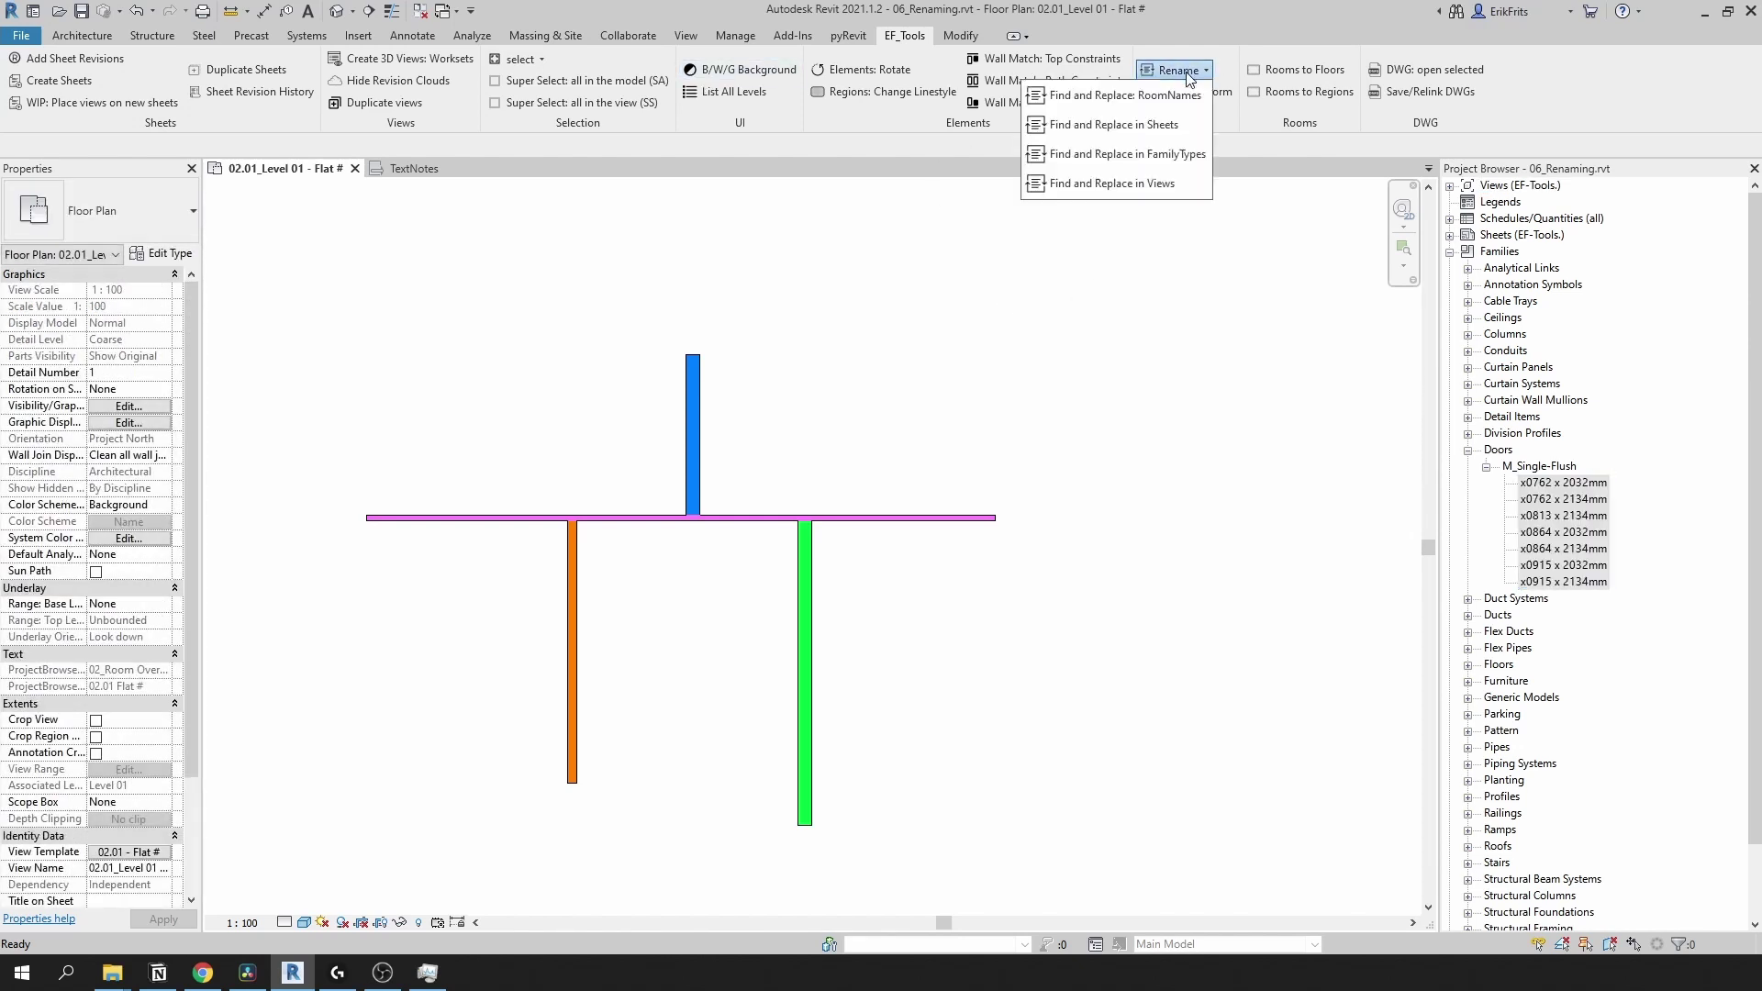
click(1177, 161)
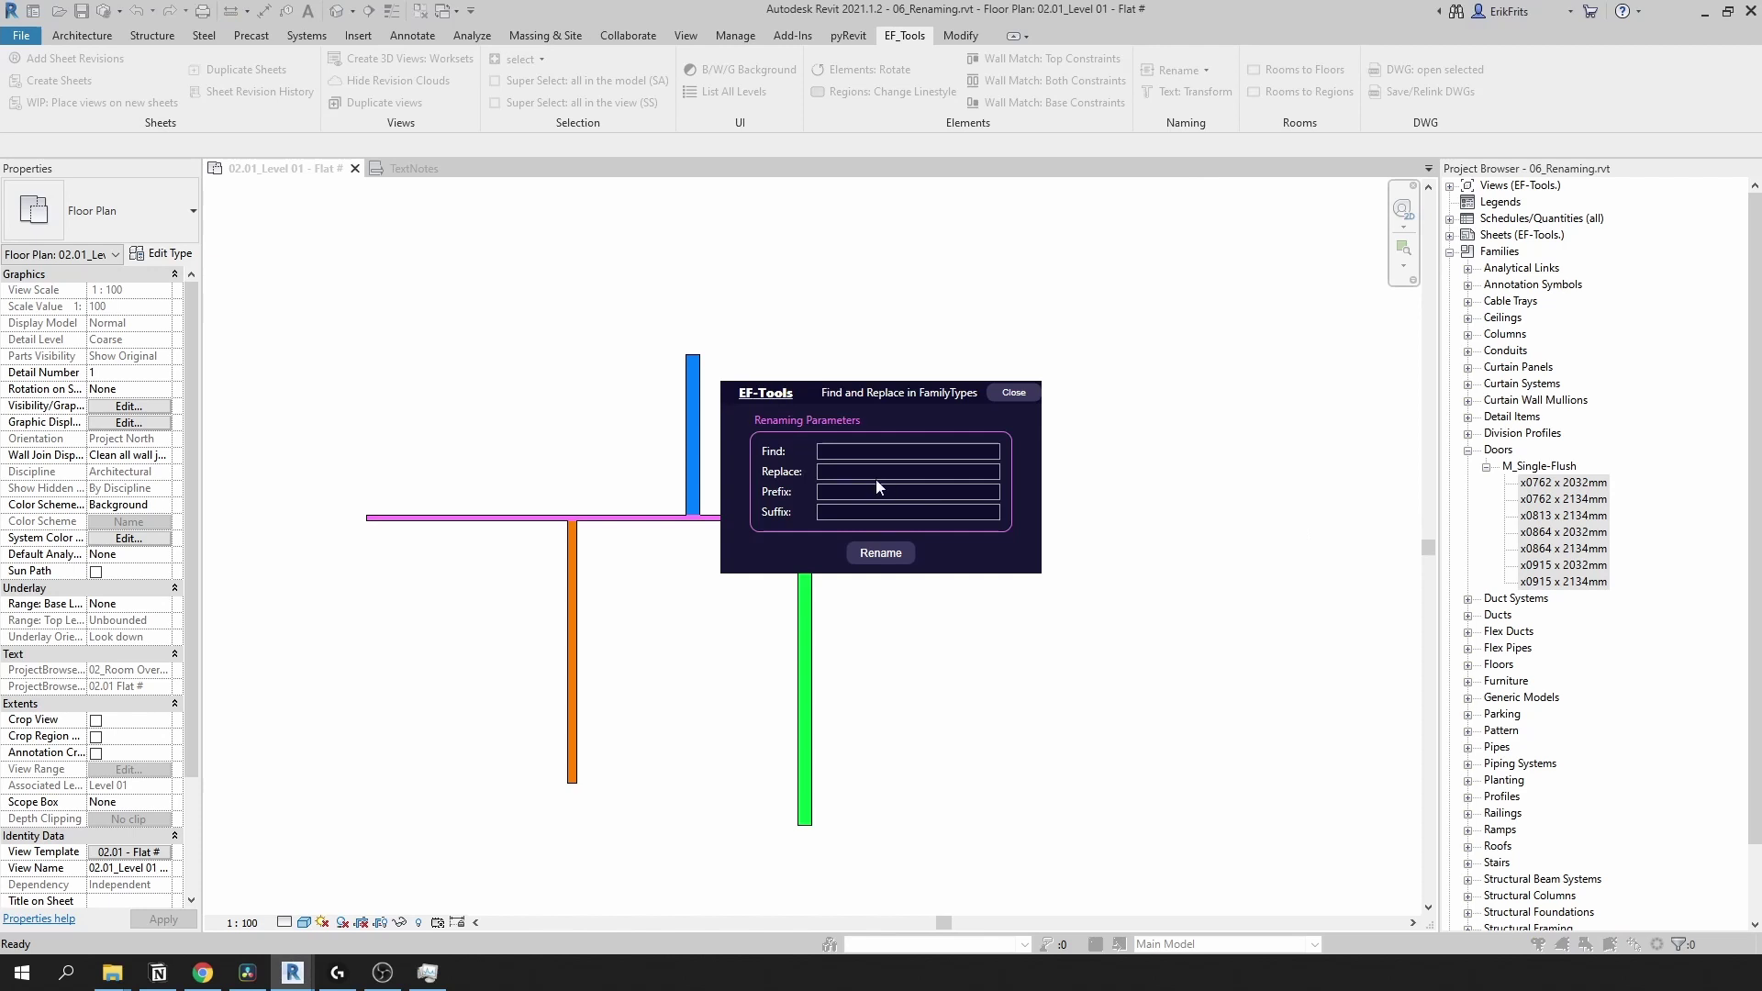
click(856, 472)
click(880, 552)
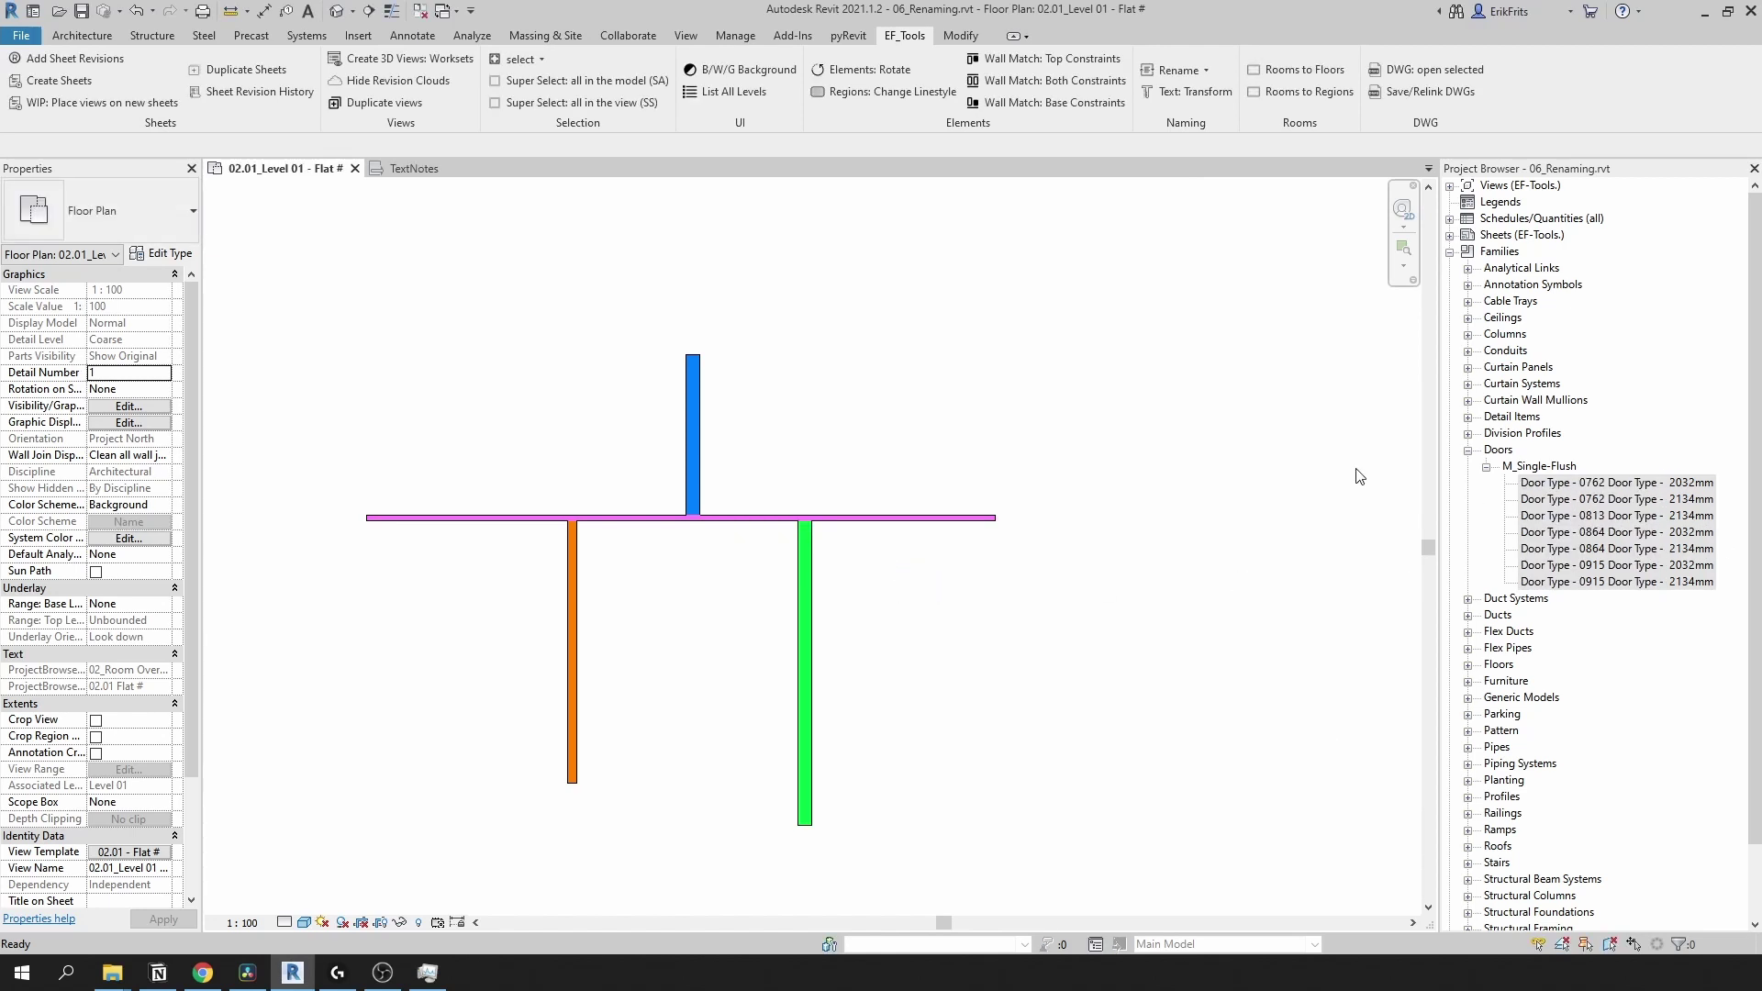
- Undo the faulty rename, then replace 'x0' with 'Door Type - 0' in the seven door type names
click(135, 12)
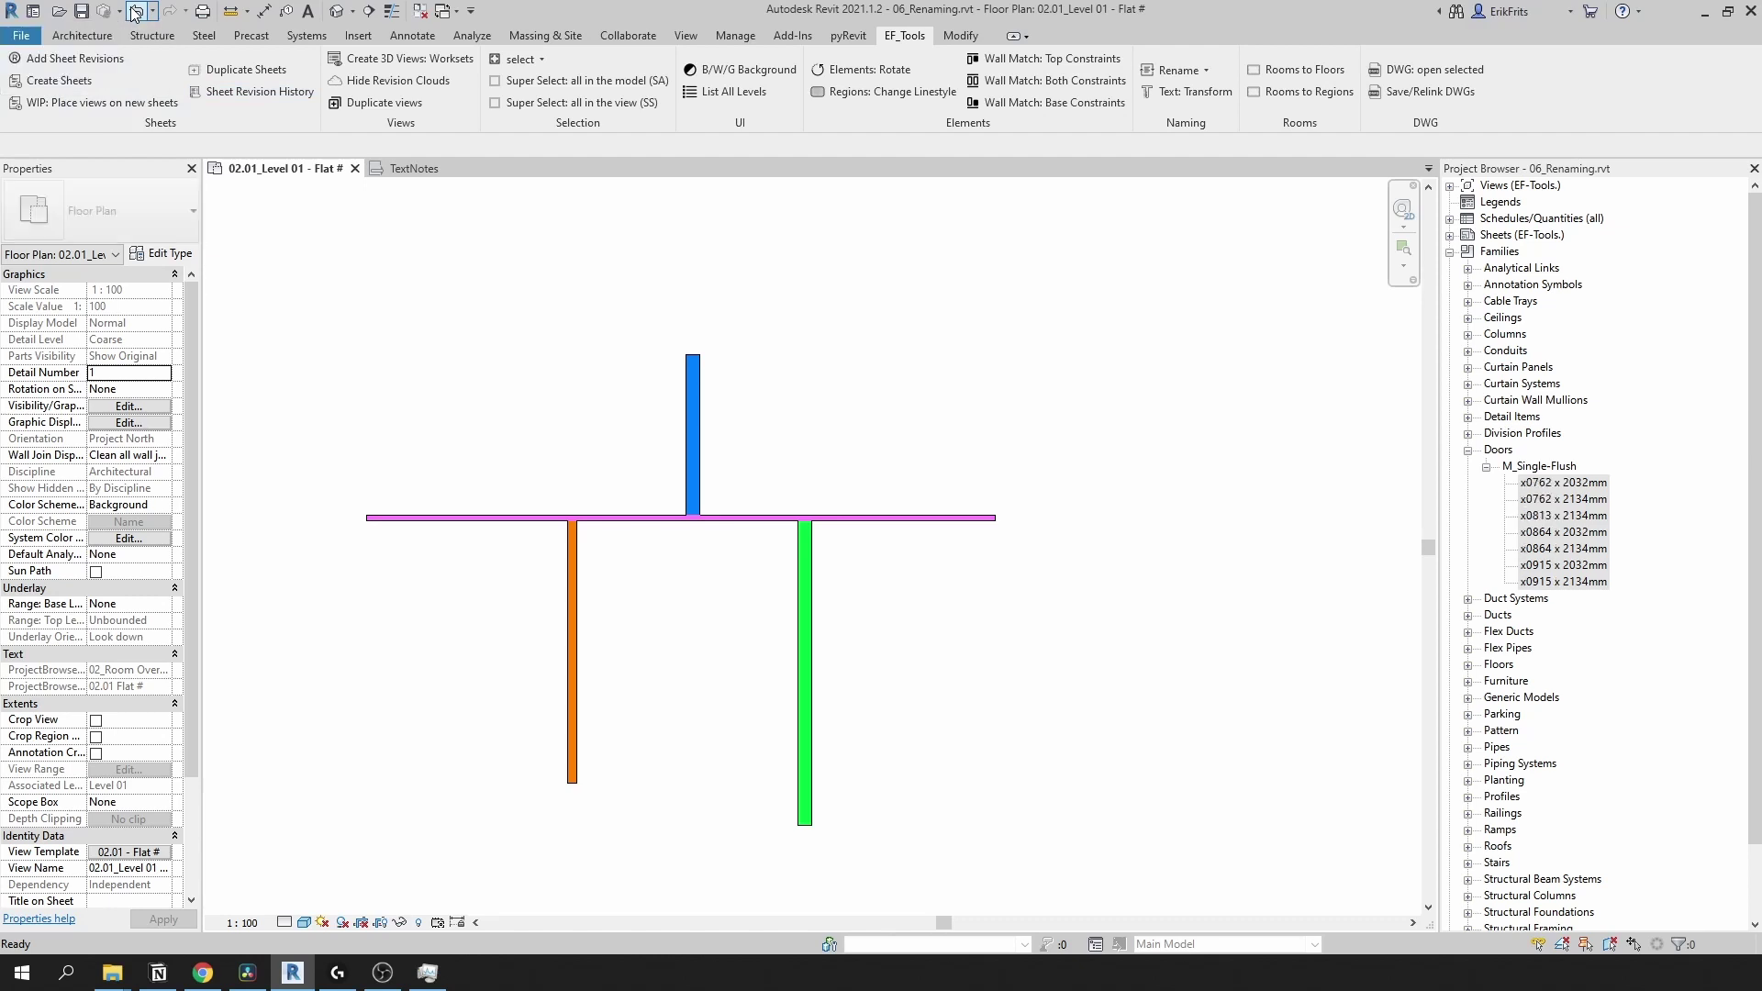
click(1563, 582)
shift+click(1569, 484)
click(1179, 70)
click(1119, 161)
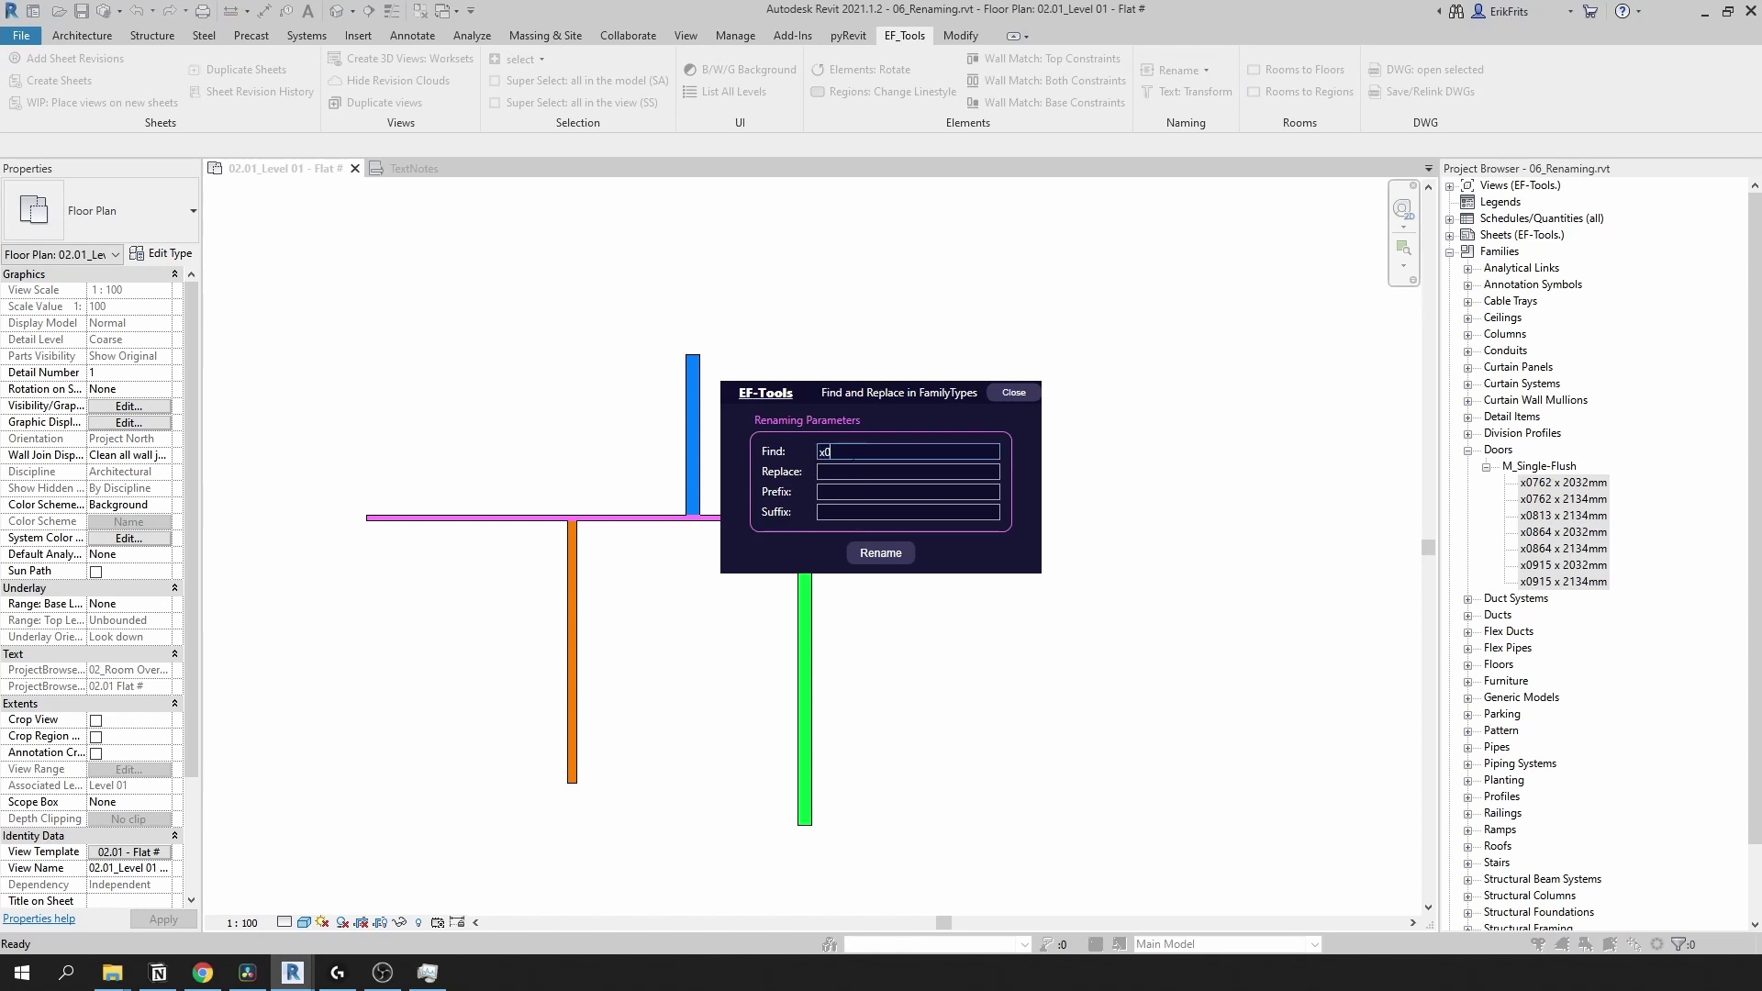
text(Door Type 0- 0)
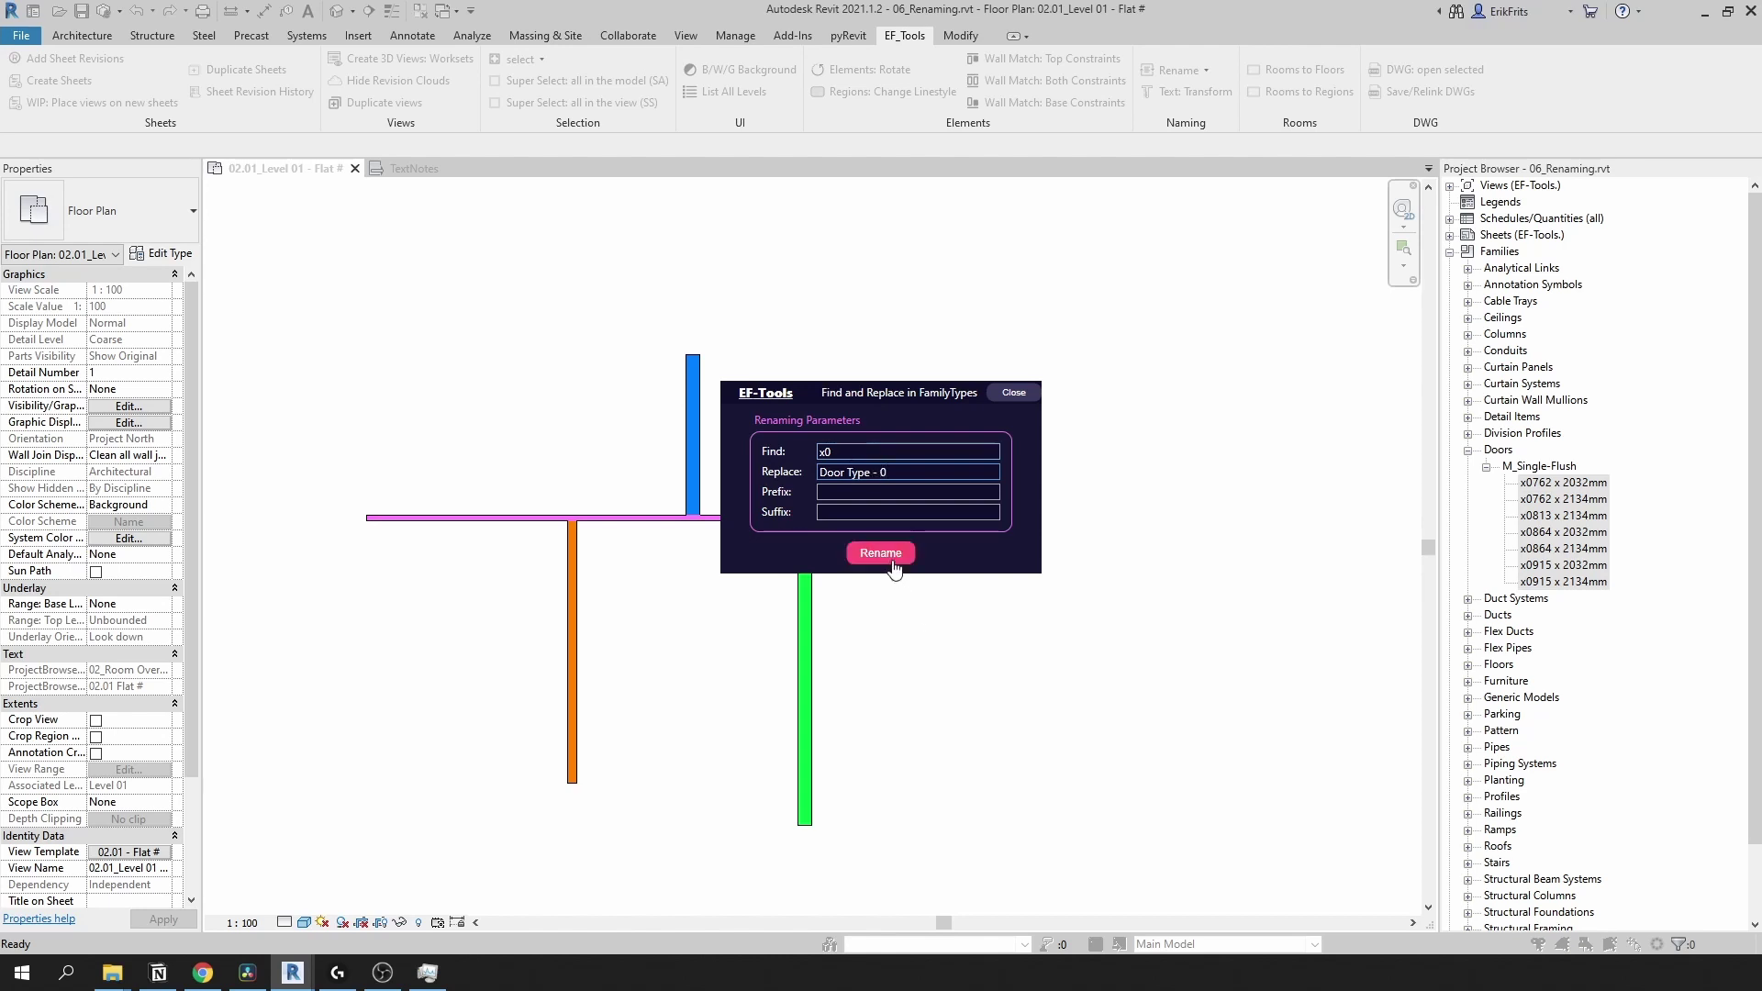
click(890, 561)
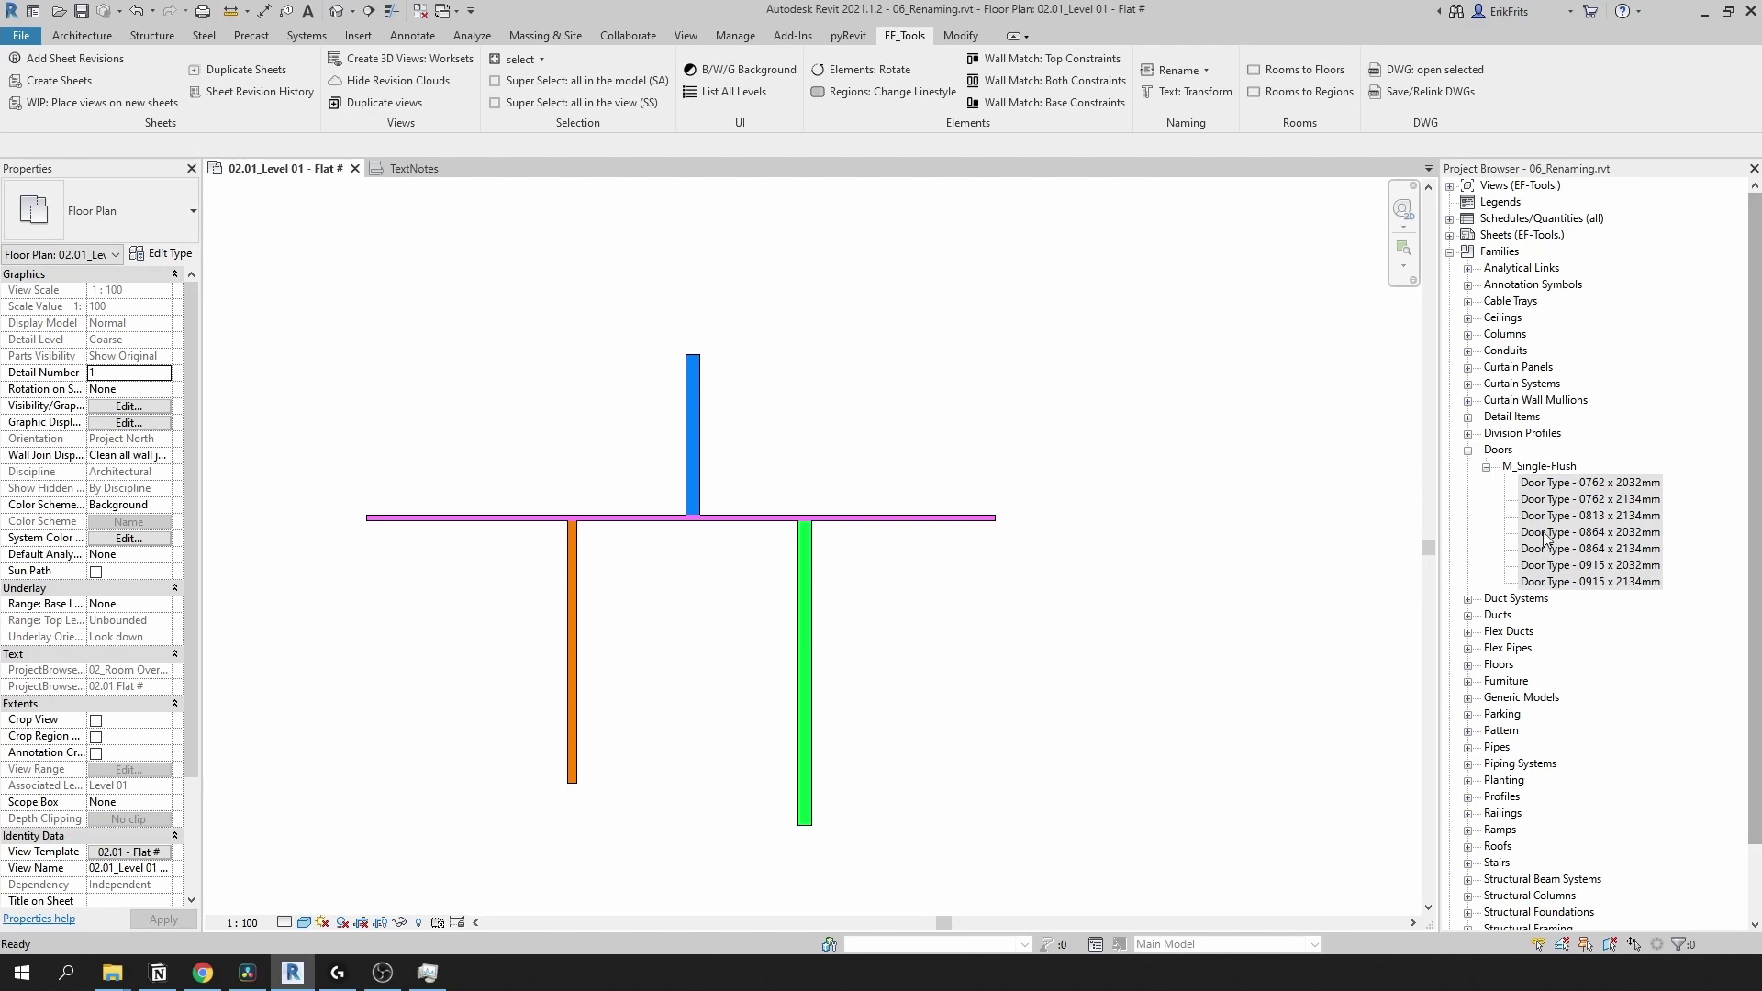
- Crossing-select all ten text notes in the TextNotes view and launch EF-Tools Text: Transform
click(1467, 664)
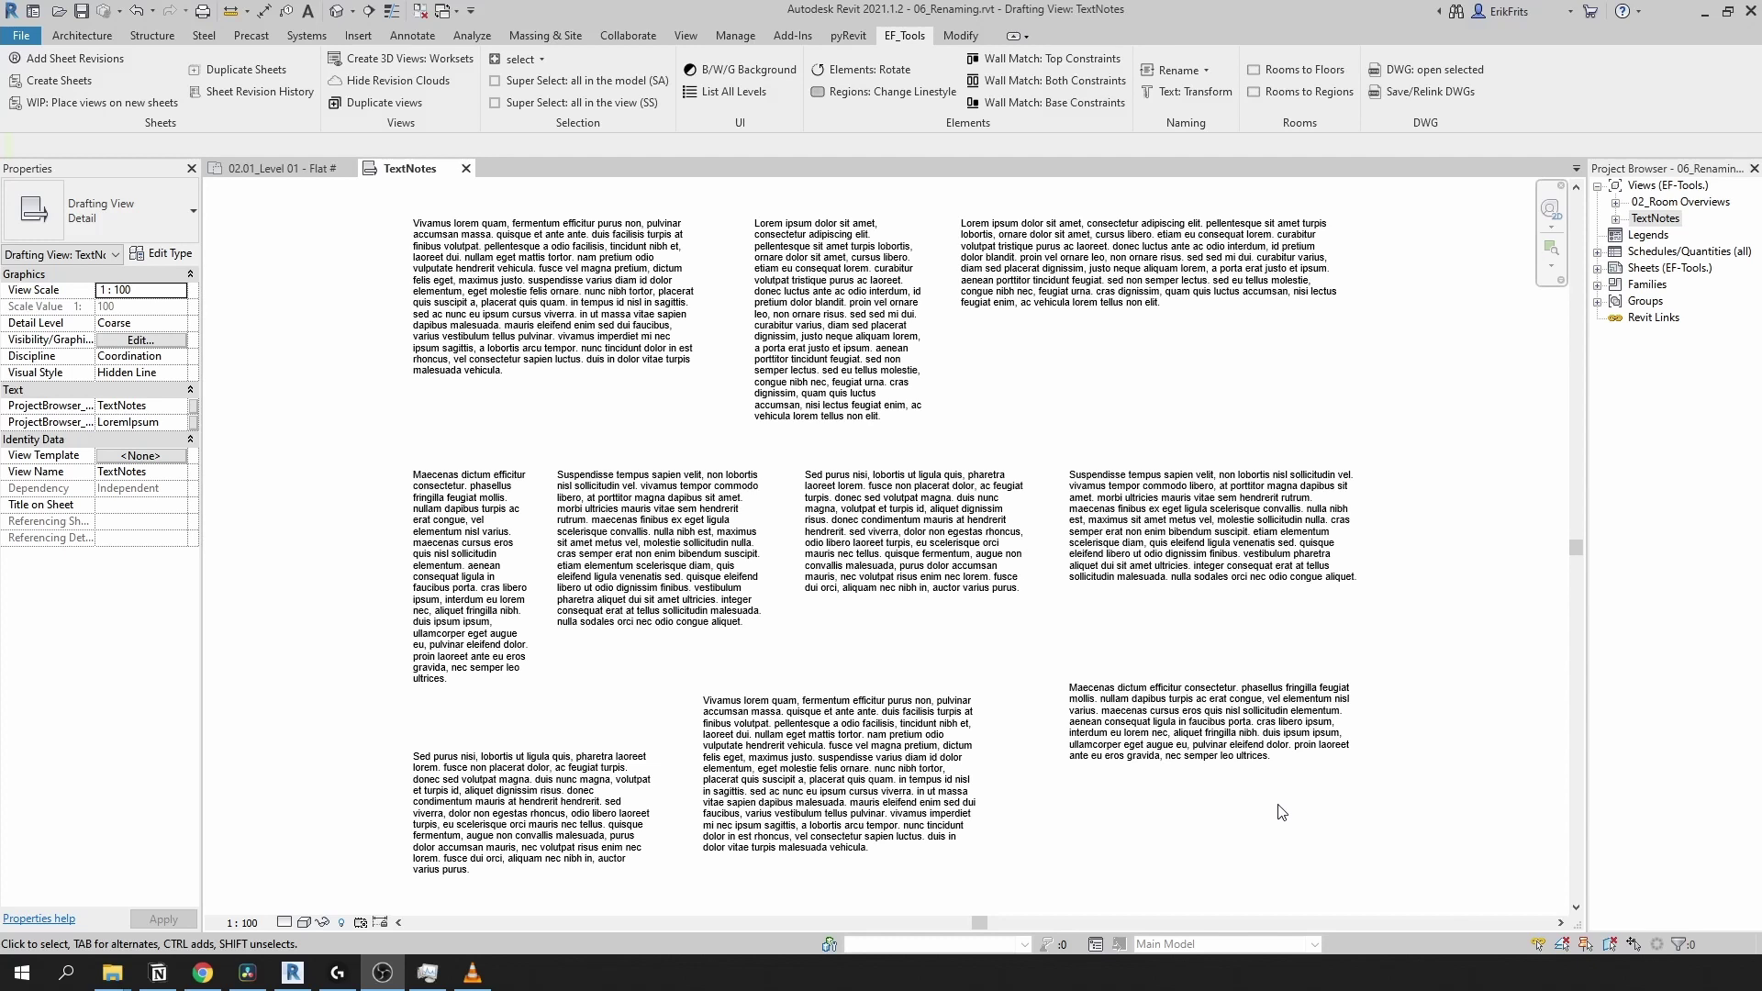
drag(1275, 815, 524, 276)
click(907, 36)
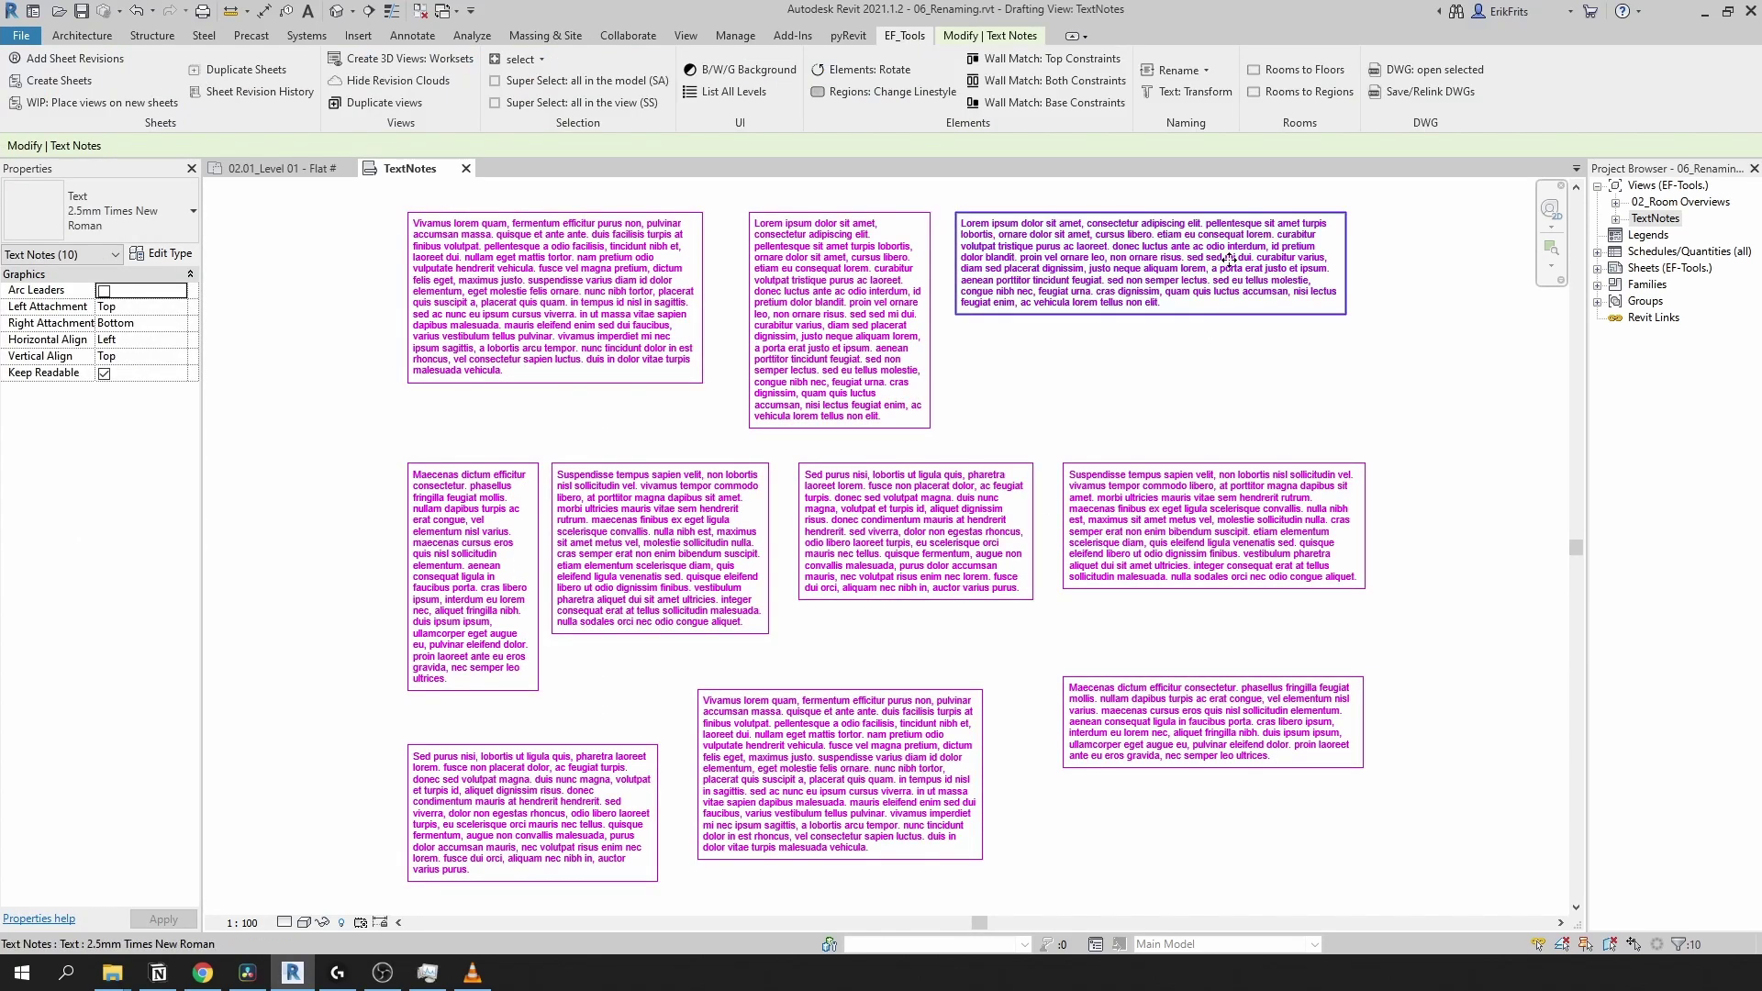
click(1193, 92)
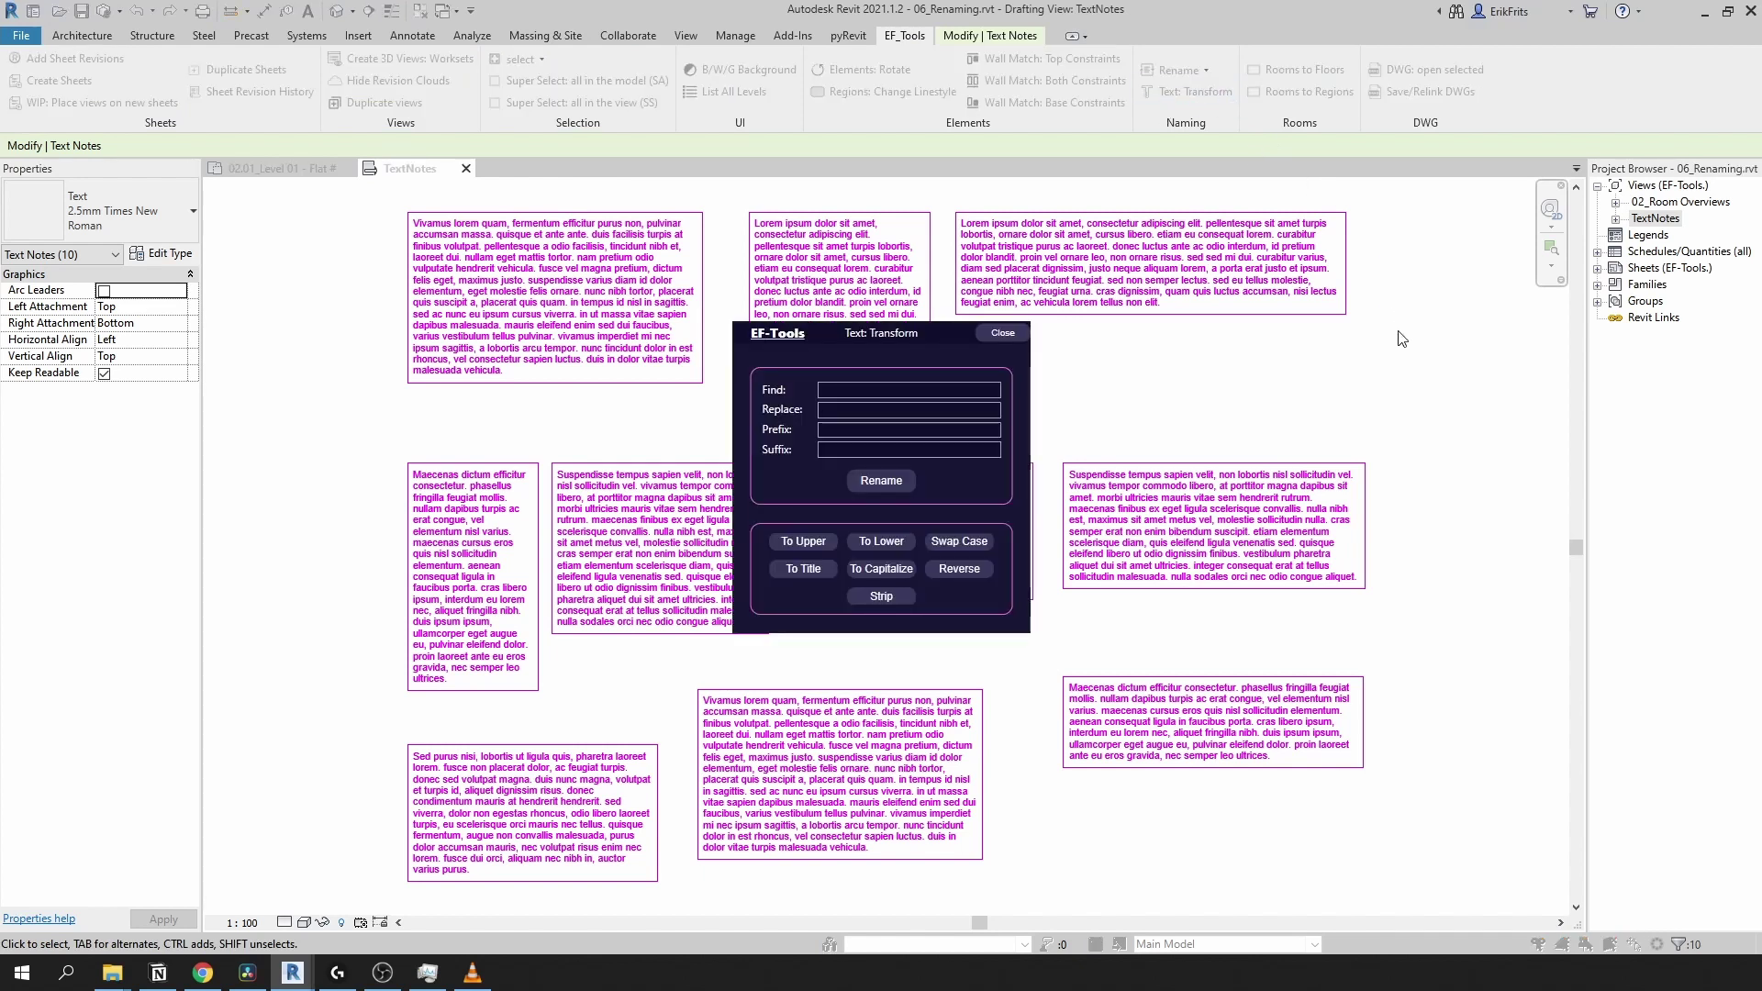
- Replace every full stop in the text notes with '-----'
click(986, 392)
text(.)
key(Tab)
text(-----)
click(881, 480)
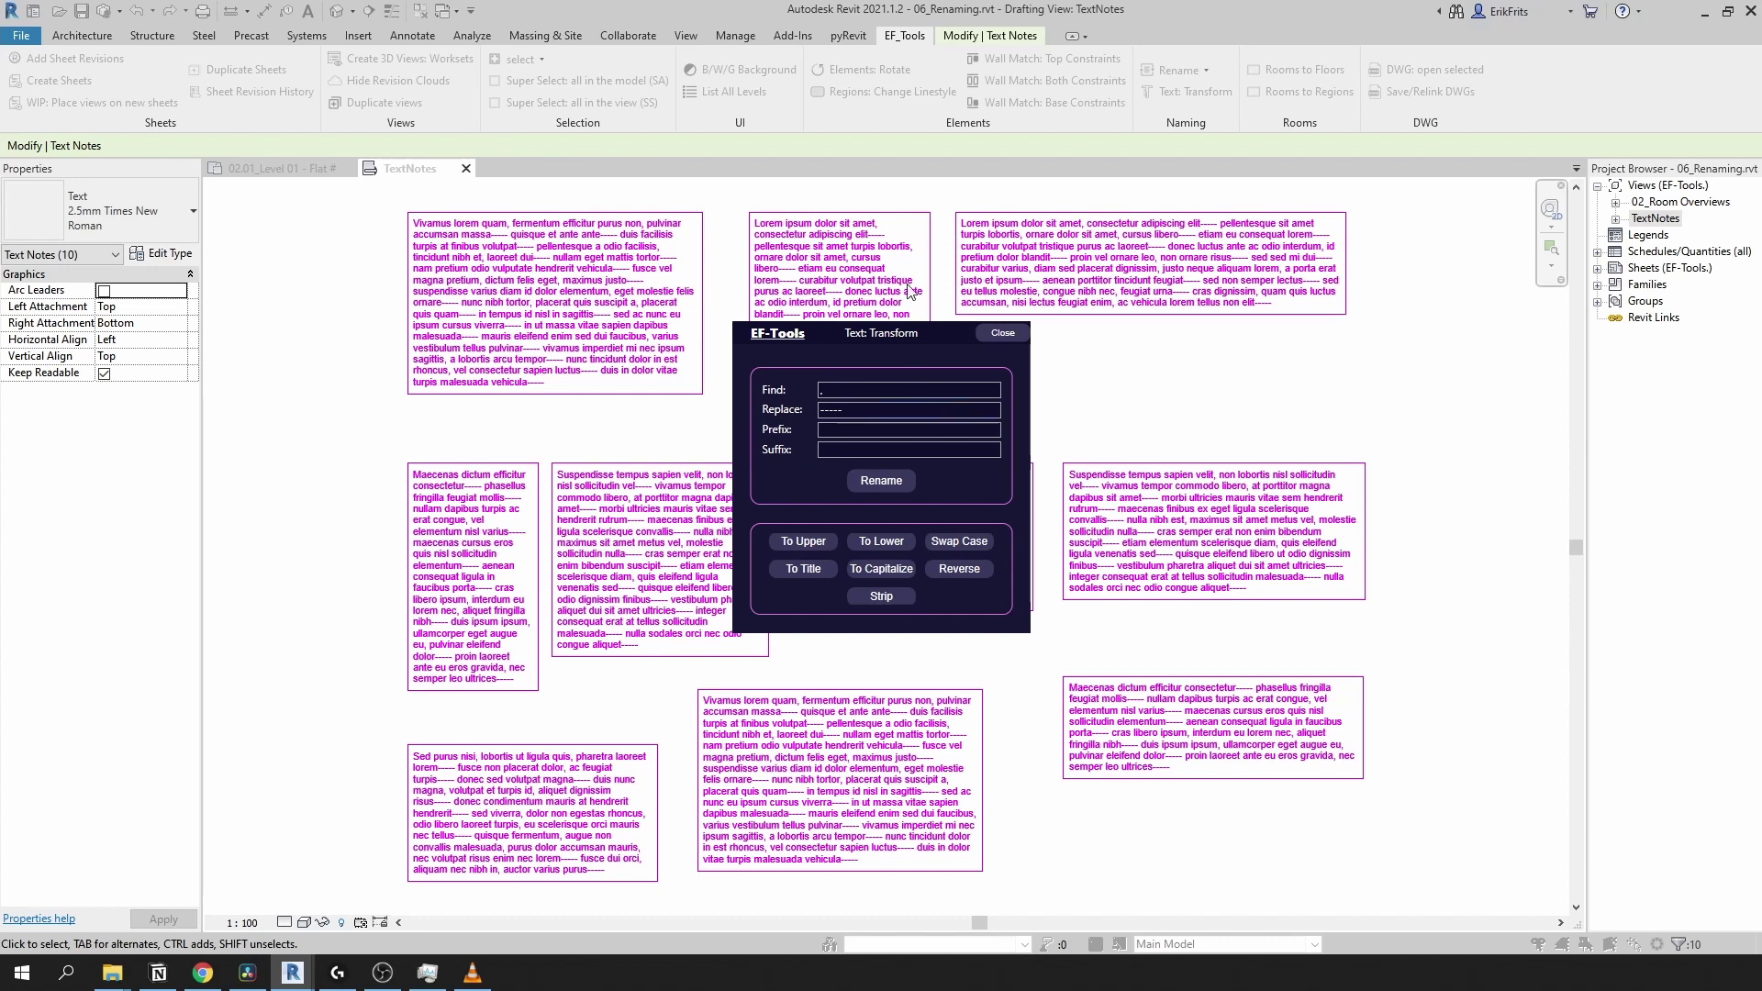
- Clear the Replace field, then convert the notes to uppercase, then lowercase, and reverse them twice
click(908, 410)
key(ctrl+a)
key(BackSpace)
click(807, 548)
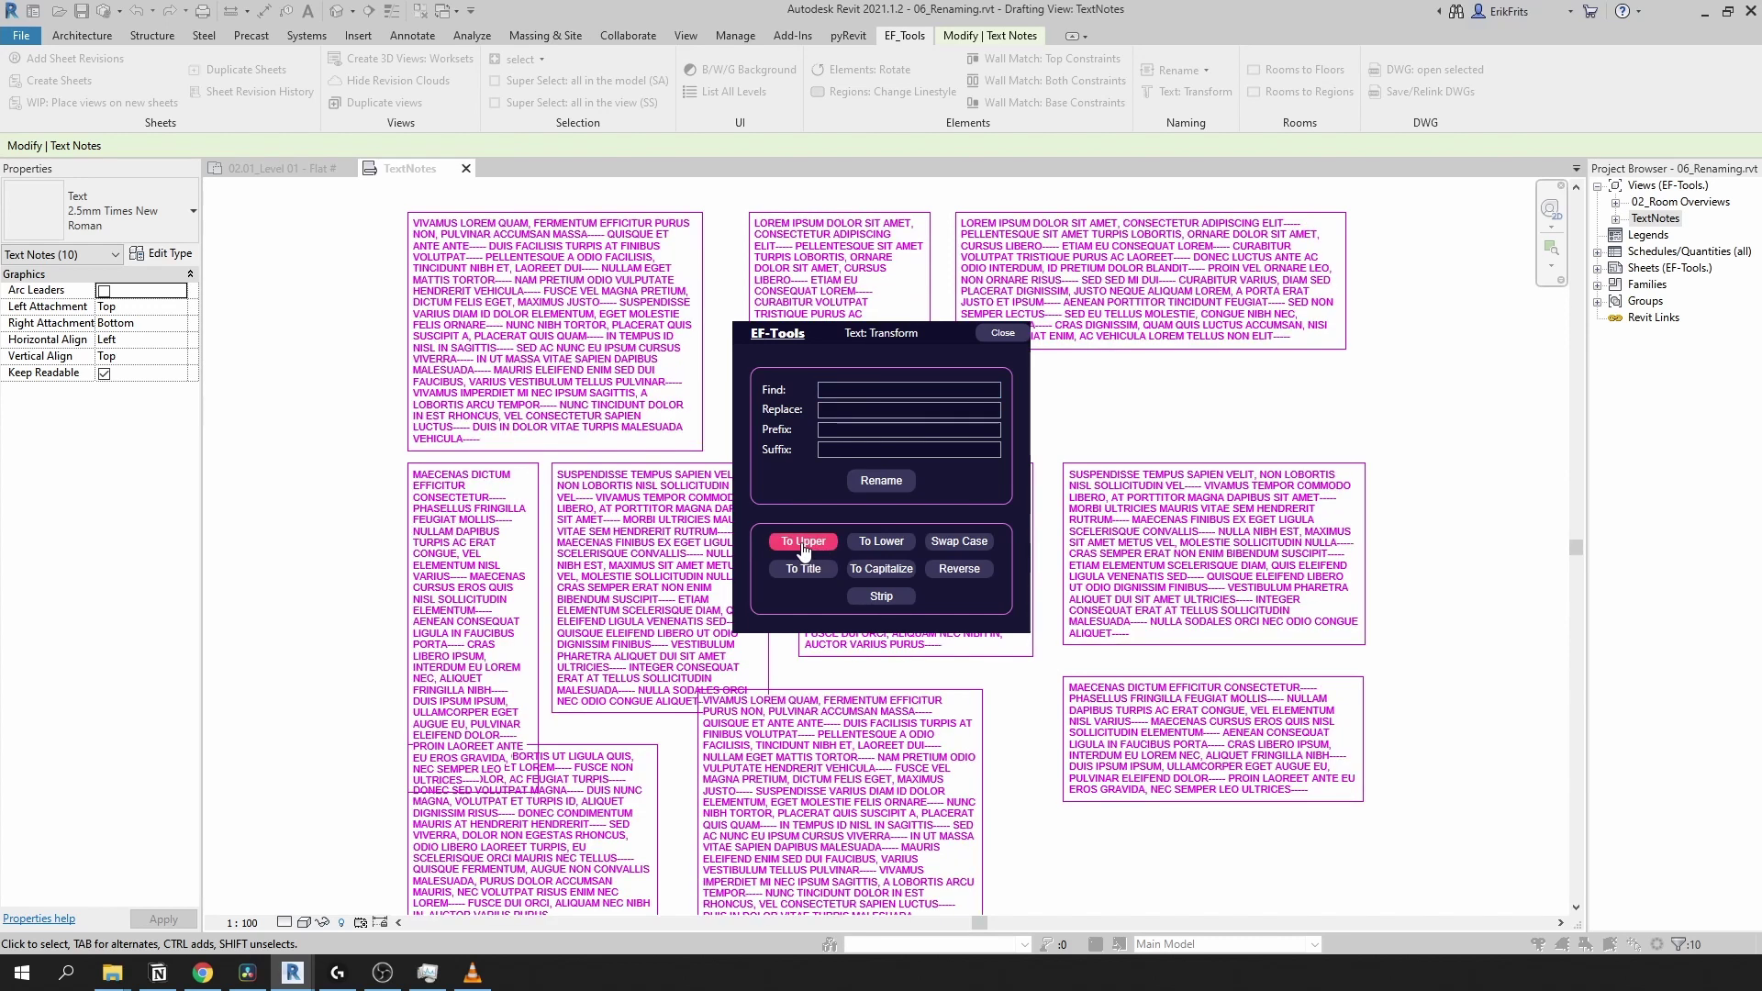
click(879, 541)
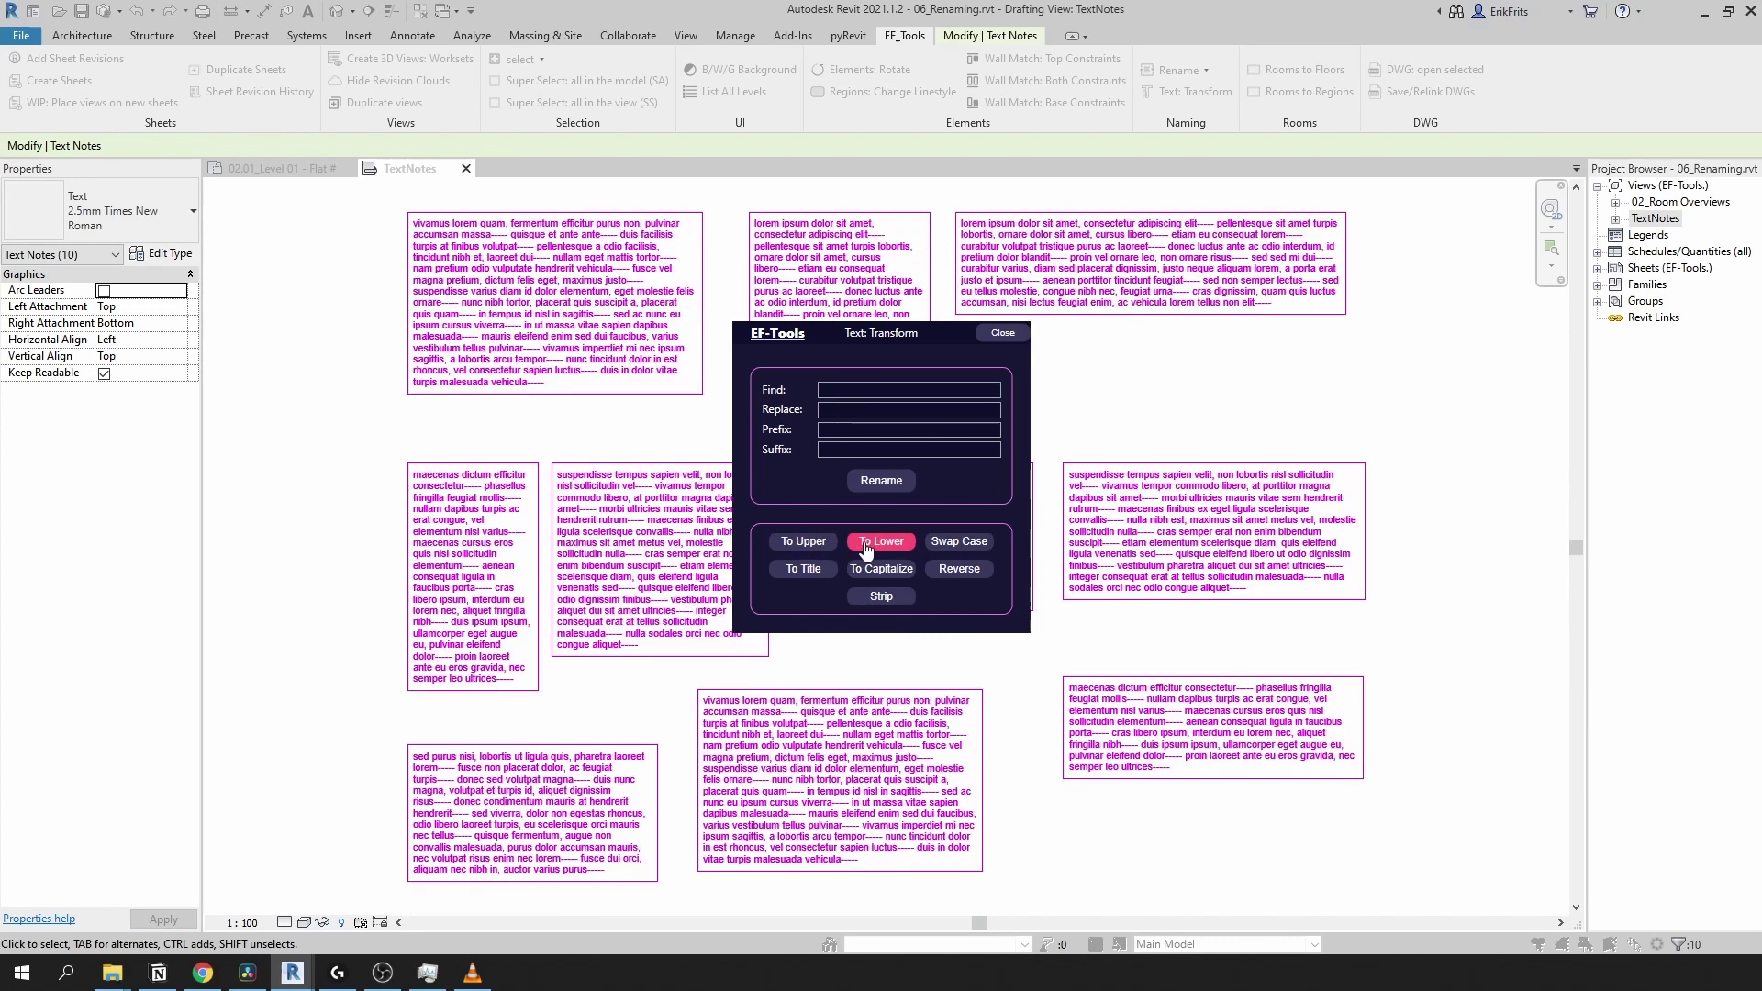
click(978, 573)
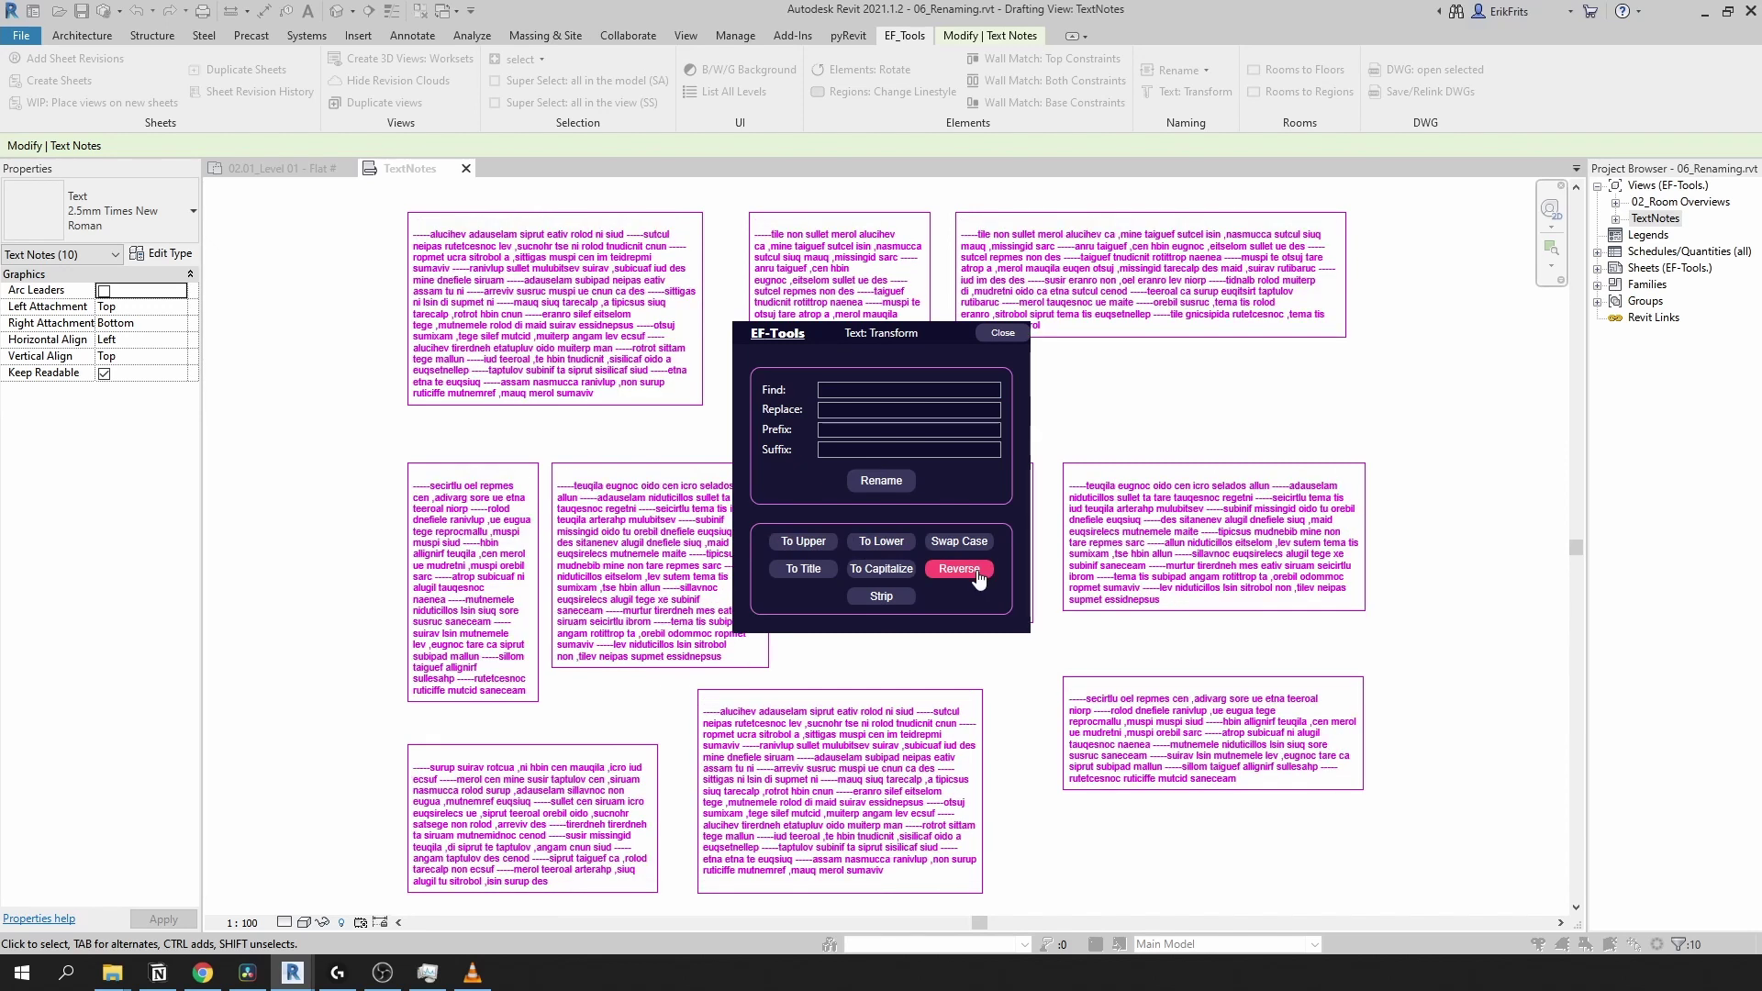
click(978, 571)
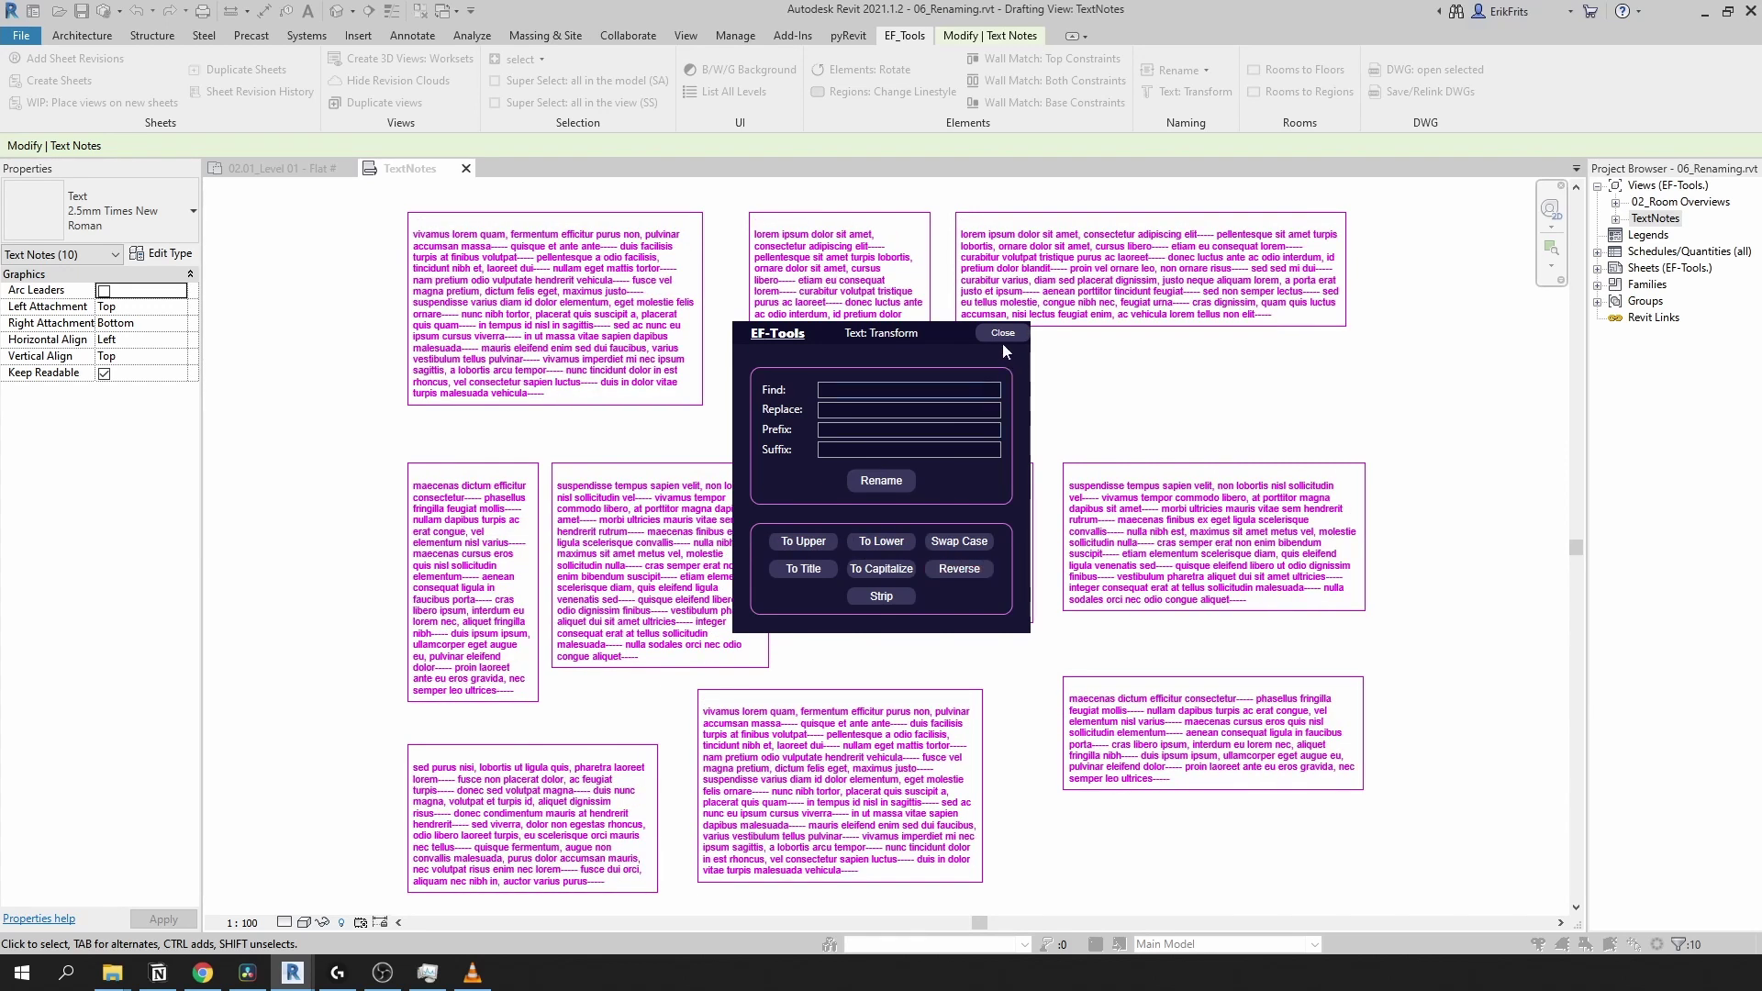